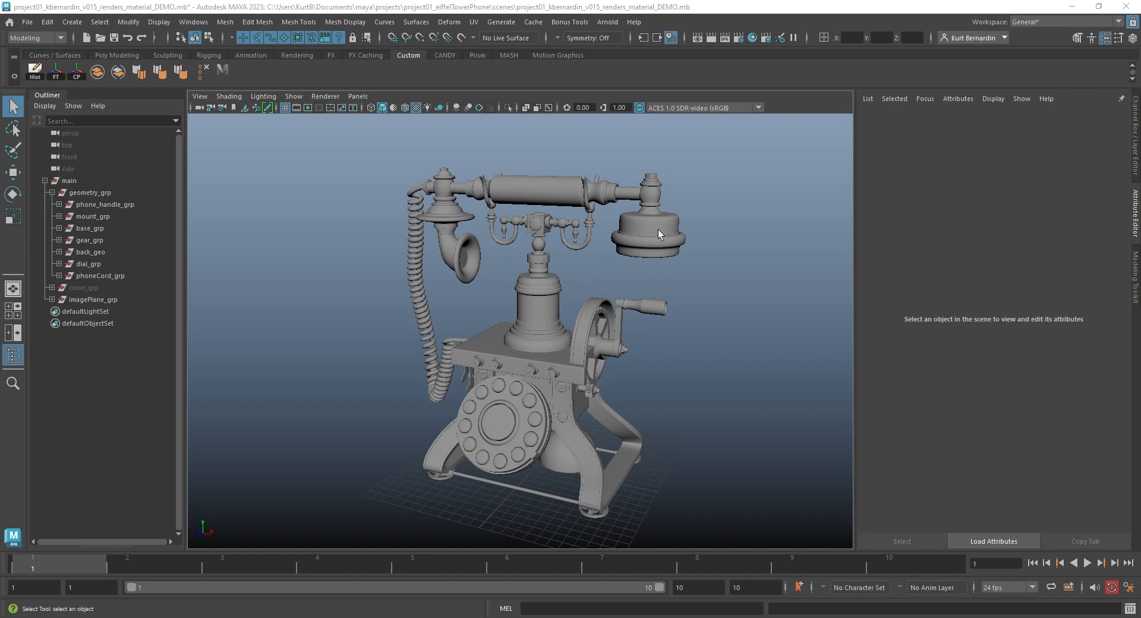
# - Open the Hypershade and create an aiStandardSurface material node in the graph by searching for "standard"
pyautogui.click(752, 39)
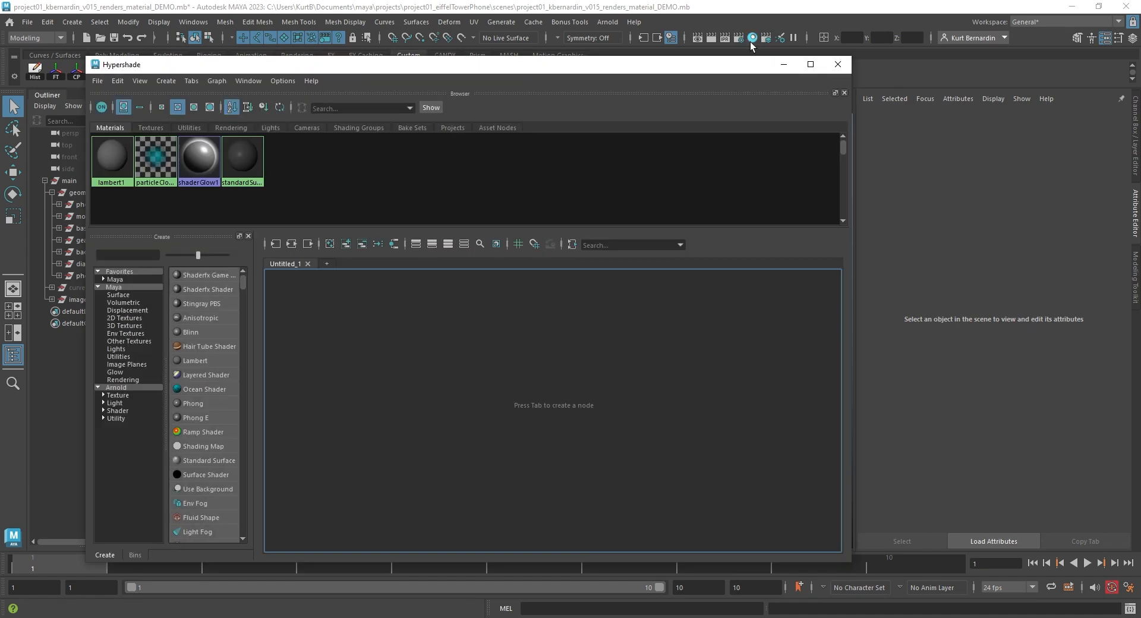
pyautogui.click(123, 255)
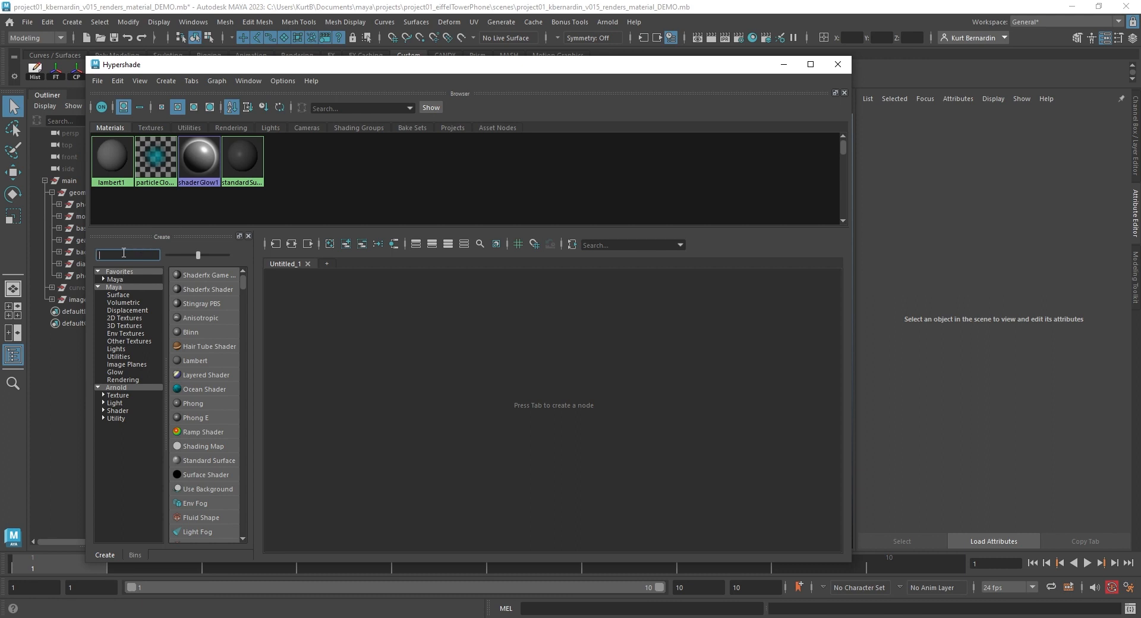
pyautogui.write('standard')
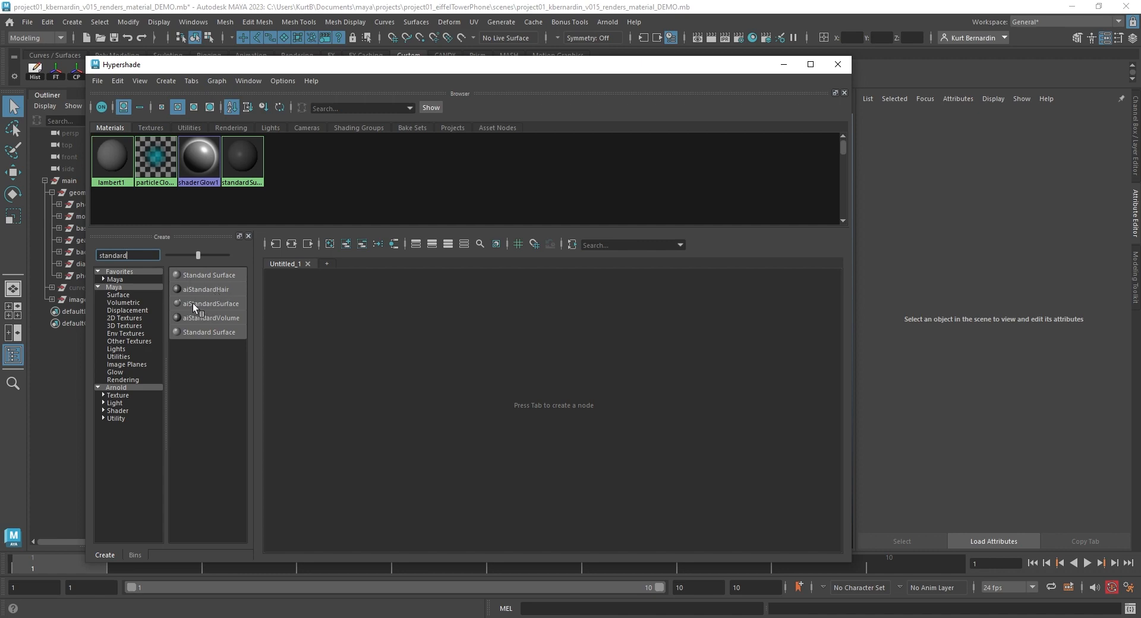
pyautogui.moveTo(193, 303); pyautogui.dragTo(546, 328)
pyautogui.scroll(5, 556, 327)
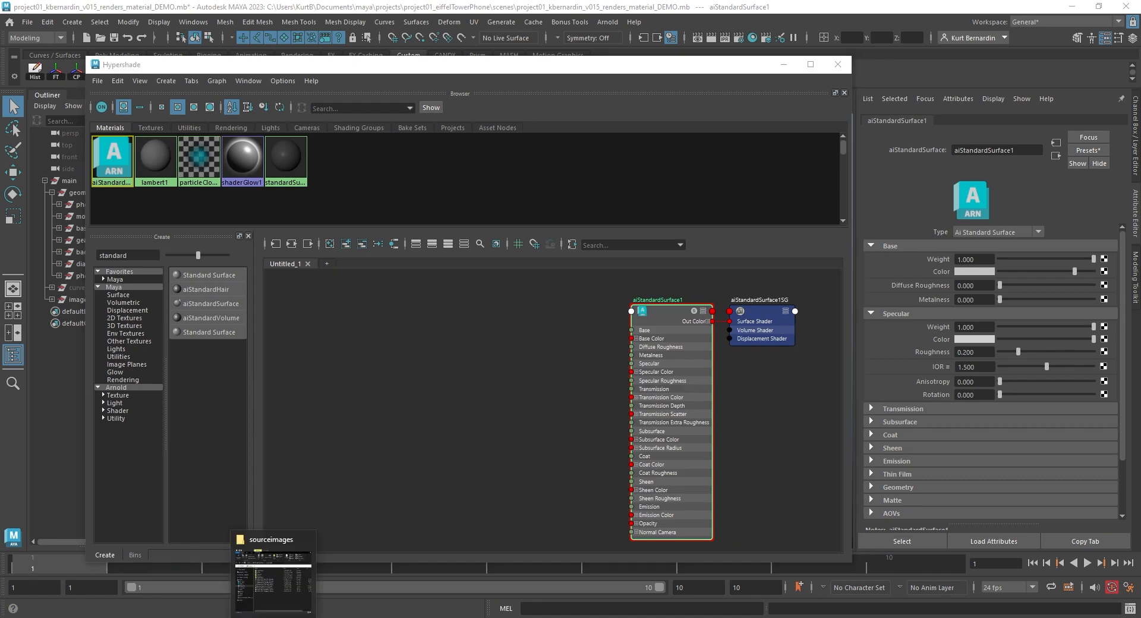
# - Import the BaseColor, Metalness, Normal and Roughness 1001 texture files from the sourceimages folder into the node graph
pyautogui.click(275, 616)
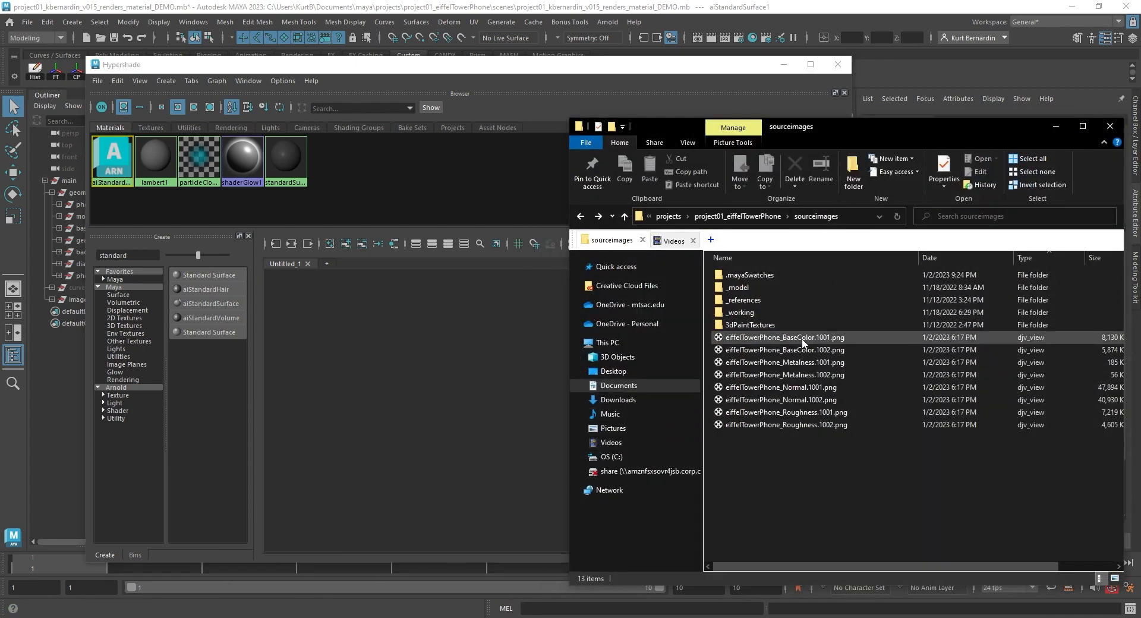
pyautogui.moveTo(824, 342)
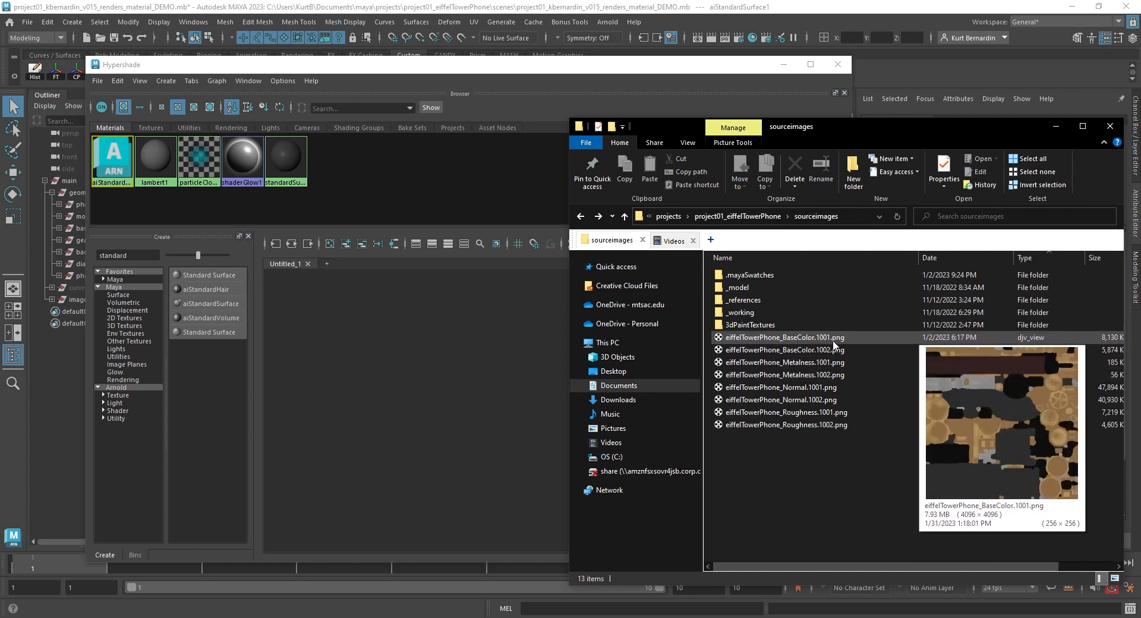
pyautogui.click(834, 344)
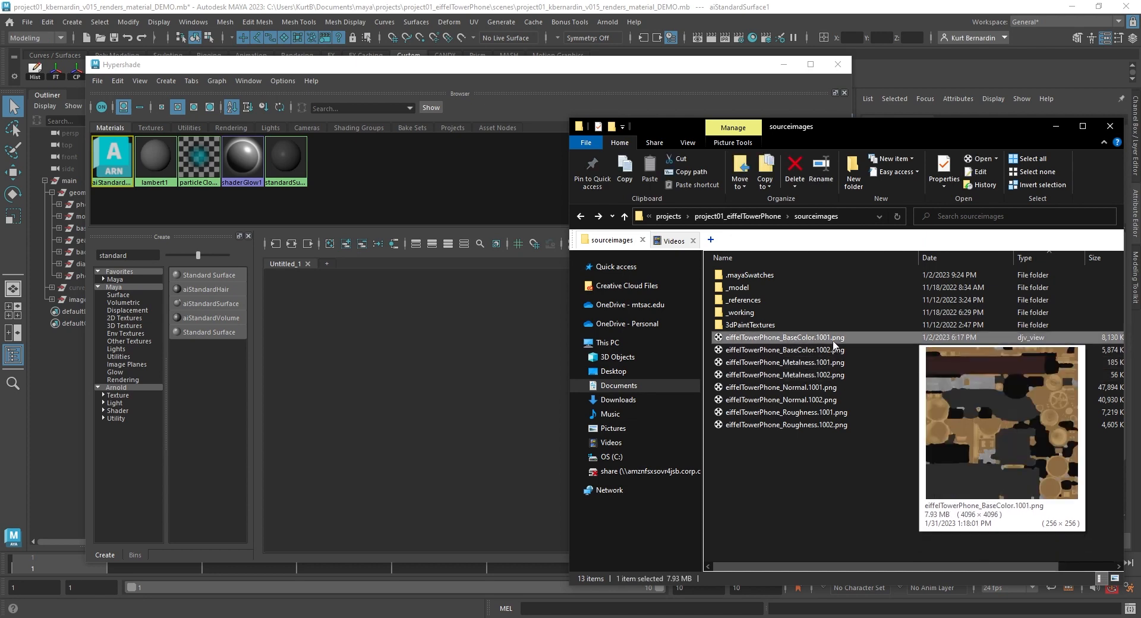
pyautogui.keyDown('ctrl'); pyautogui.click(791, 362); pyautogui.keyUp('ctrl')
pyautogui.keyDown('ctrl'); pyautogui.click(785, 387); pyautogui.keyUp('ctrl')
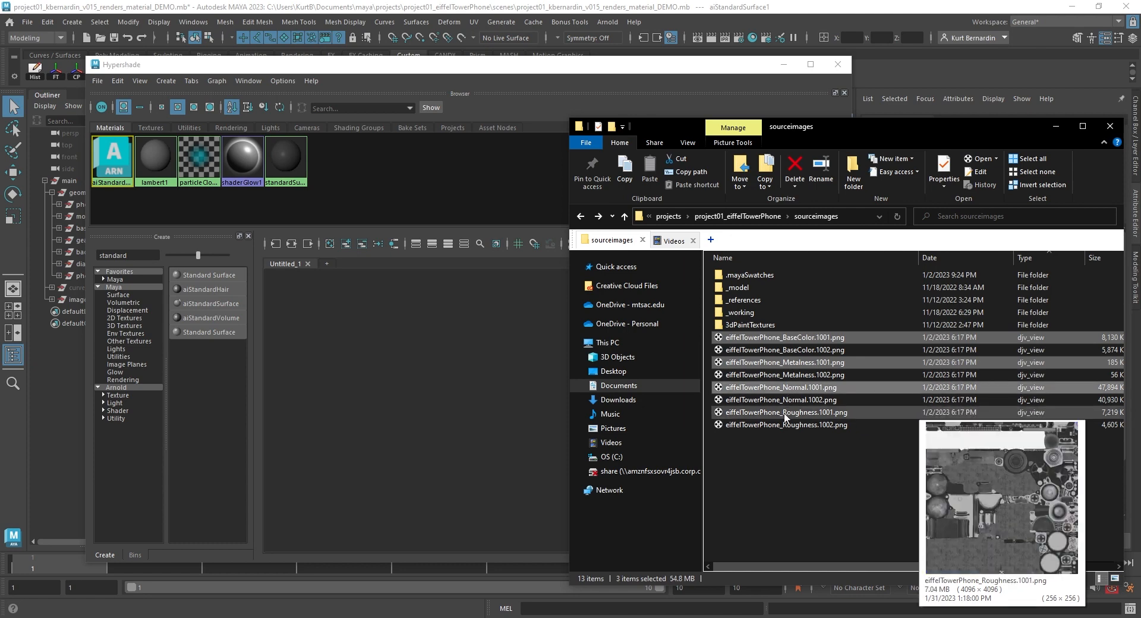
pyautogui.keyDown('ctrl'); pyautogui.click(784, 412); pyautogui.keyUp('ctrl')
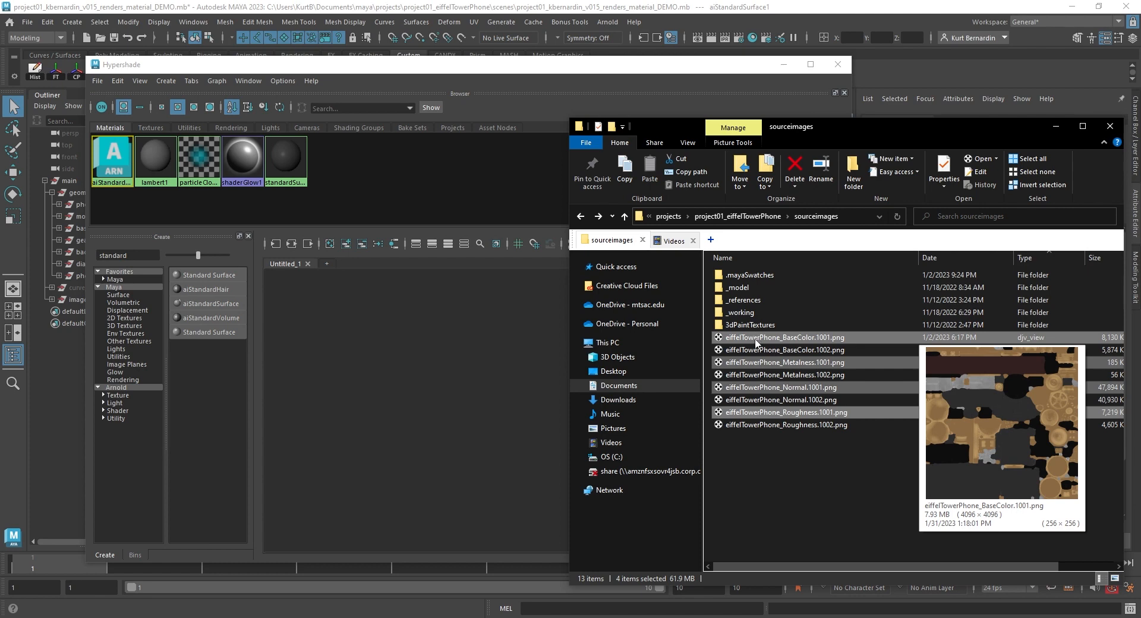
pyautogui.moveTo(755, 338); pyautogui.dragTo(336, 338)
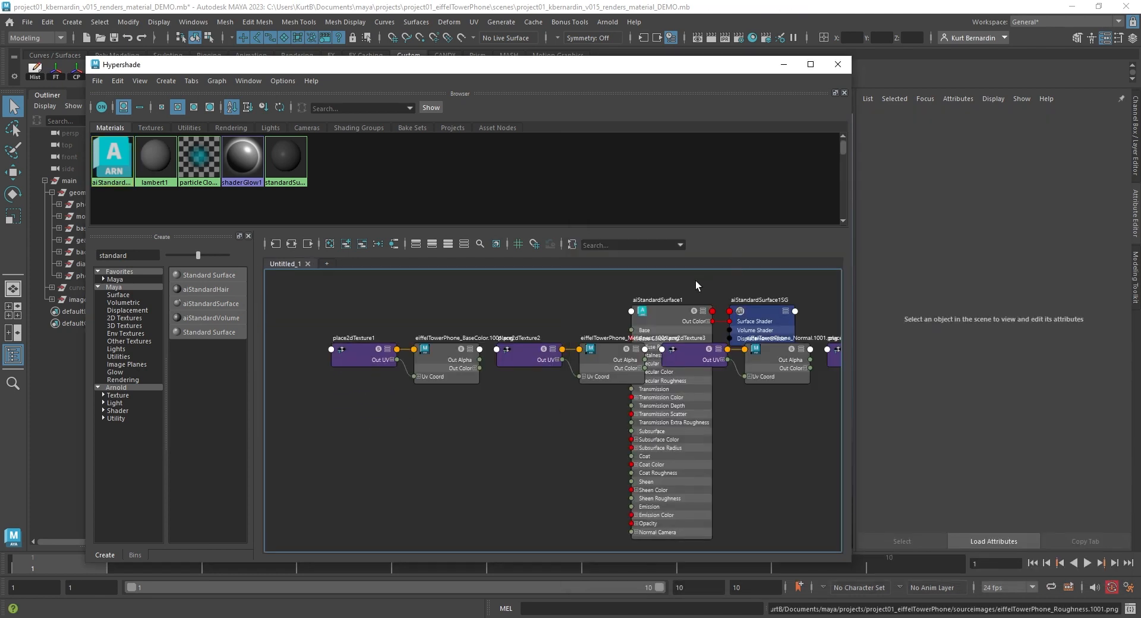
# - Arrange the four file texture nodes in a column beside the aiStandardSurface1 node
pyautogui.moveTo(689, 301); pyautogui.dragTo(762, 441)
pyautogui.scroll(-3, 611, 395)
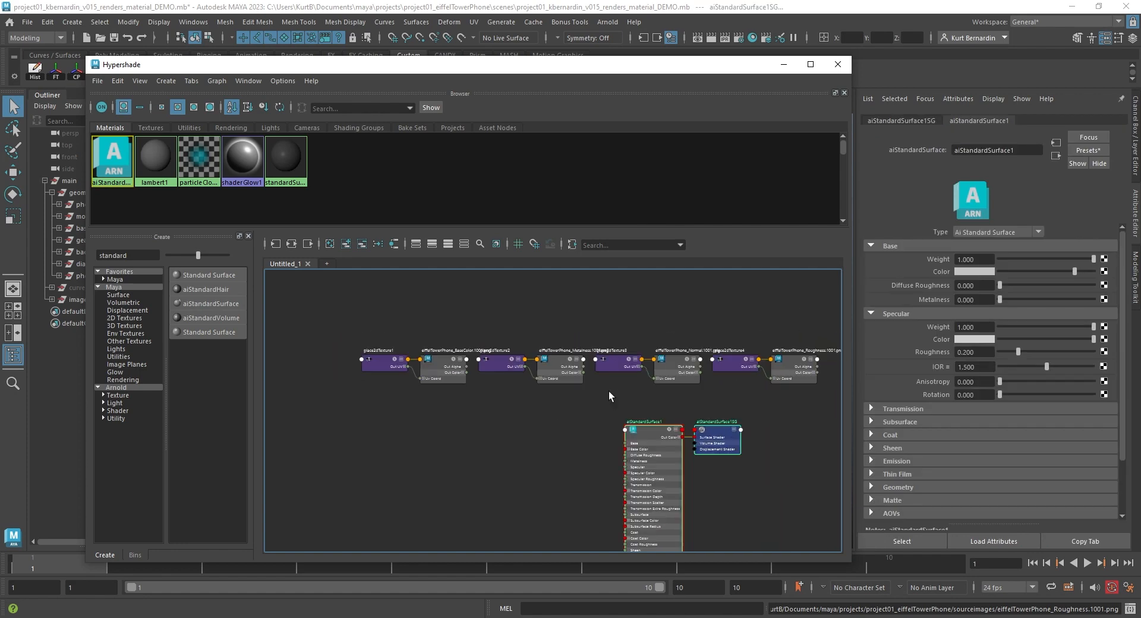
pyautogui.click(790, 379)
pyautogui.moveTo(790, 379); pyautogui.dragTo(557, 413)
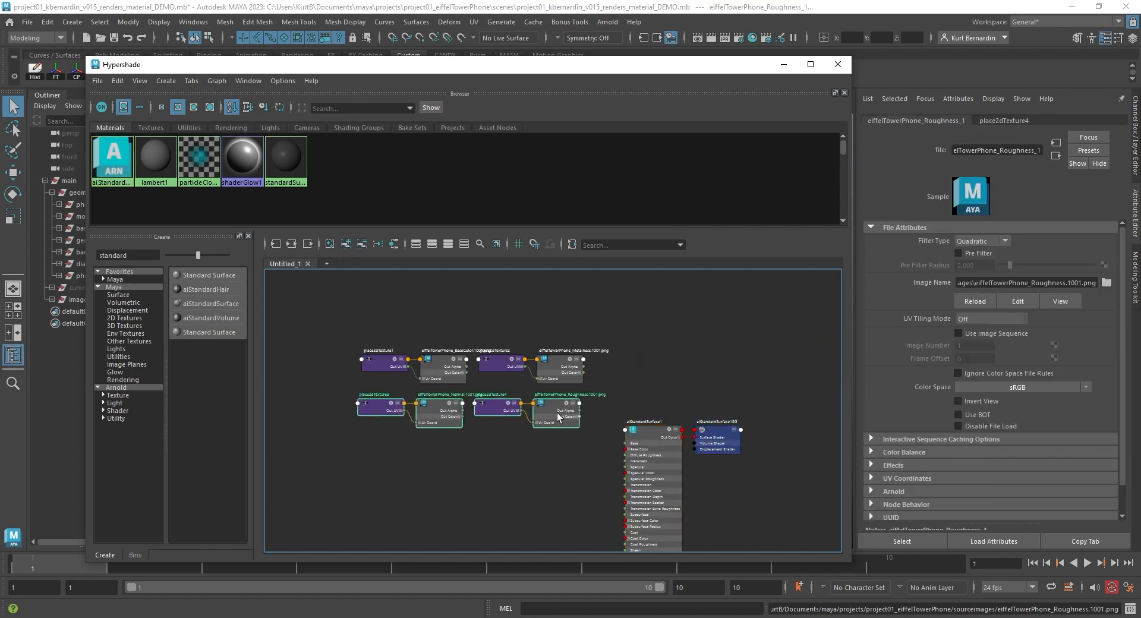
pyautogui.moveTo(496, 463)
pyautogui.mouseDown()
pyautogui.moveTo(572, 341)
pyautogui.moveTo(442, 456)
pyautogui.mouseUp()
pyautogui.moveTo(641, 345); pyautogui.dragTo(776, 466)
pyautogui.moveTo(635, 433); pyautogui.dragTo(566, 332)
pyautogui.scroll(3, 541, 352)
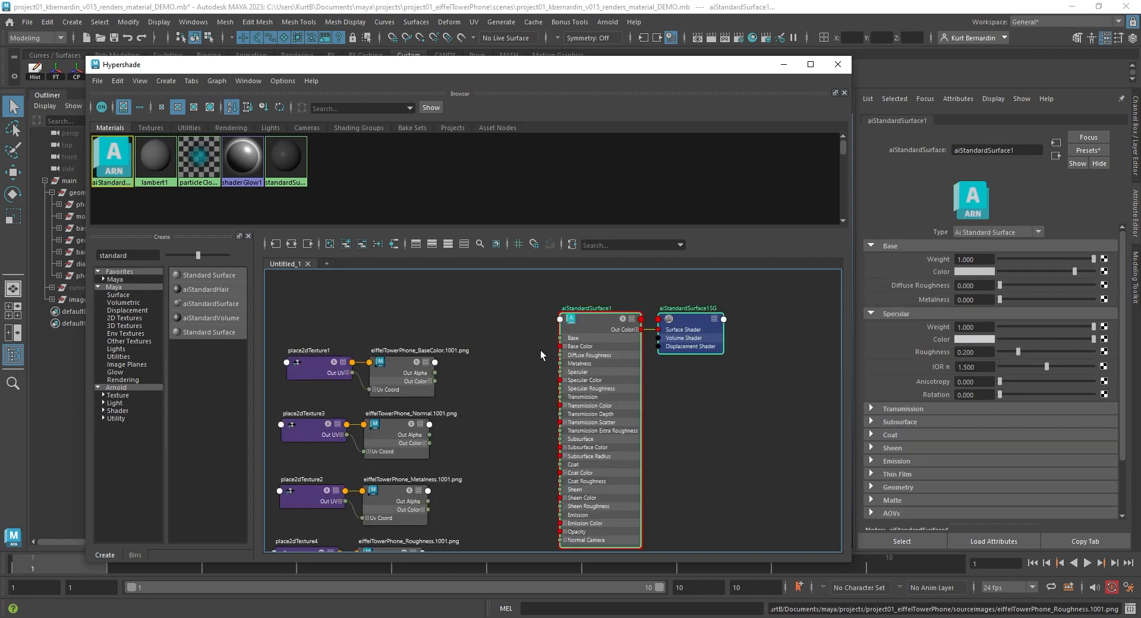
pyautogui.keyDown('alt'); pyautogui.moveTo(526, 359); pyautogui.dragTo(580, 309, button='middle'); pyautogui.keyUp('alt')
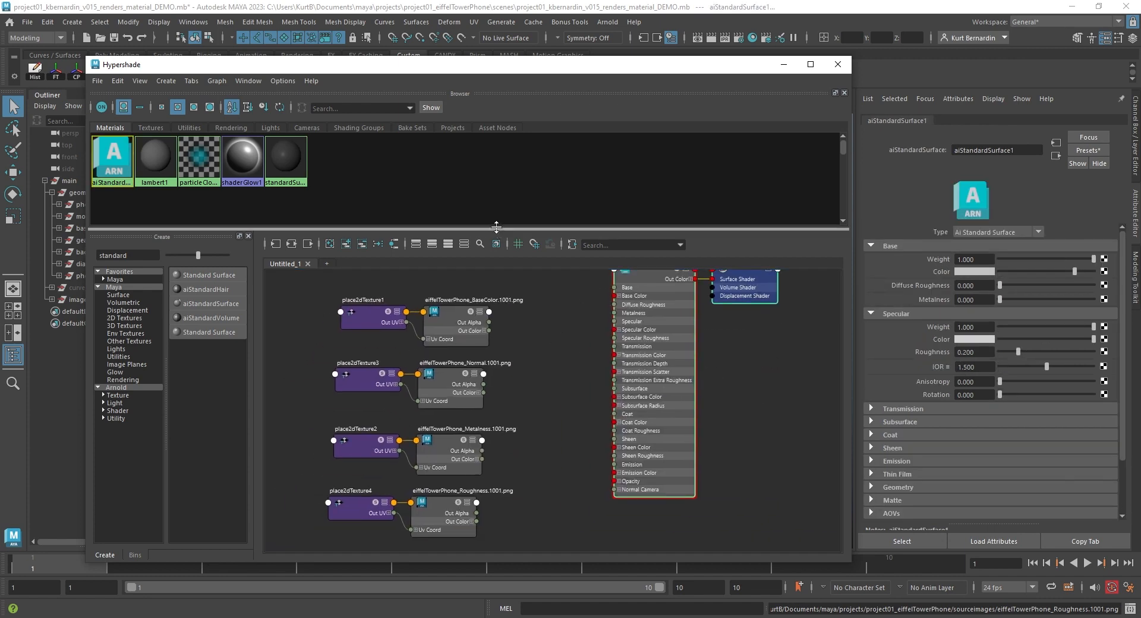
pyautogui.moveTo(760, 562); pyautogui.dragTo(761, 603)
pyautogui.moveTo(630, 396); pyautogui.dragTo(616, 421)
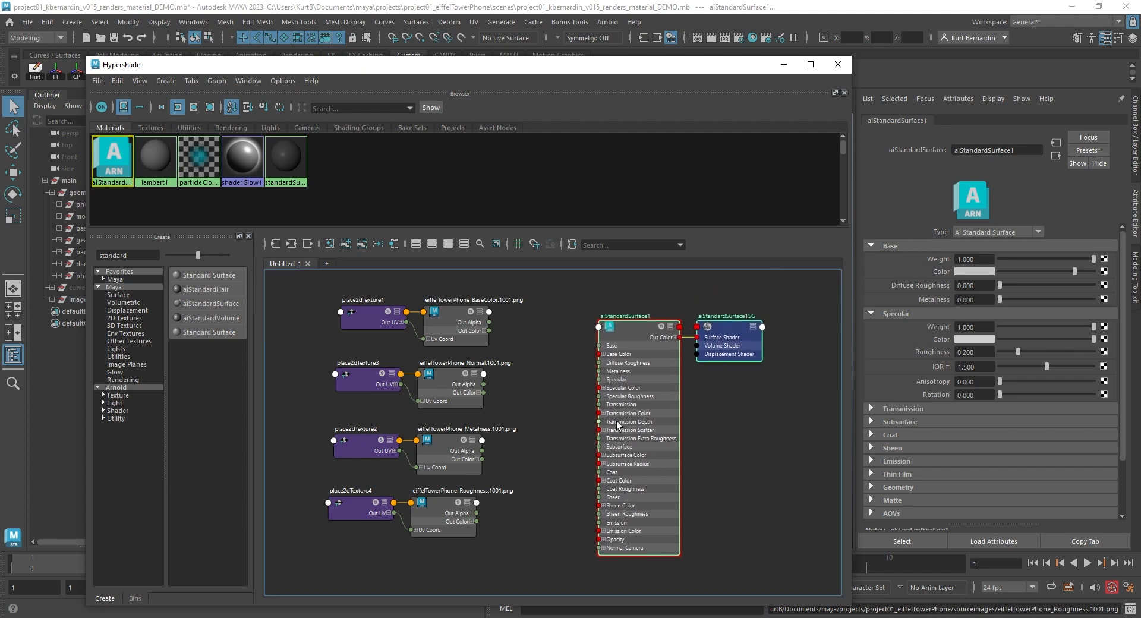
pyautogui.scroll(2, 551, 347)
pyautogui.scroll(-1, 566, 365)
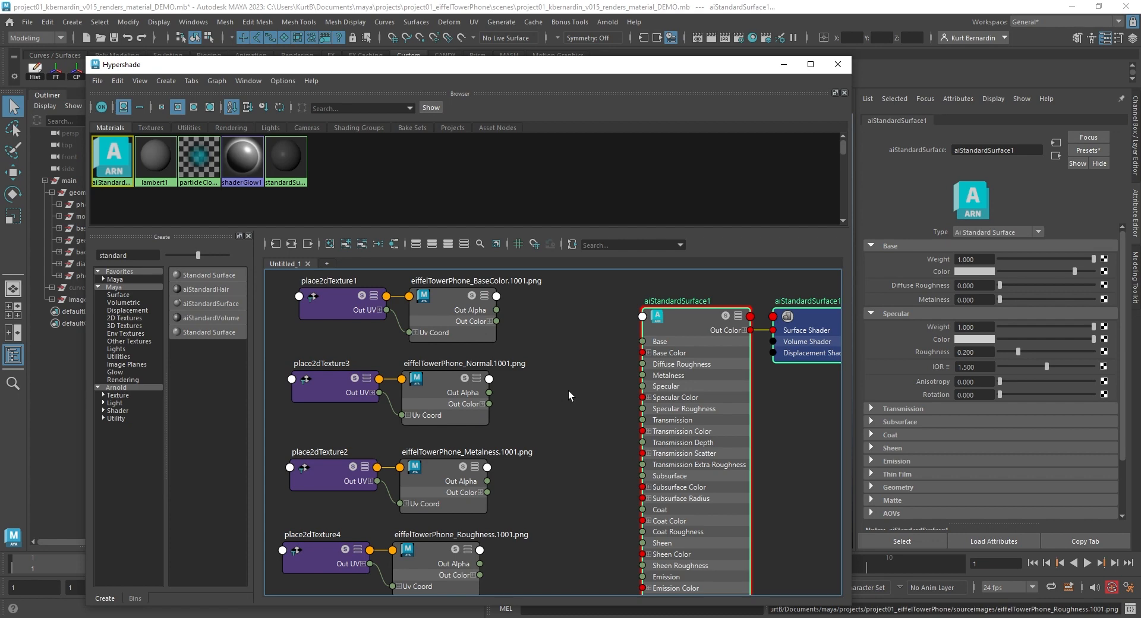
pyautogui.click(568, 390)
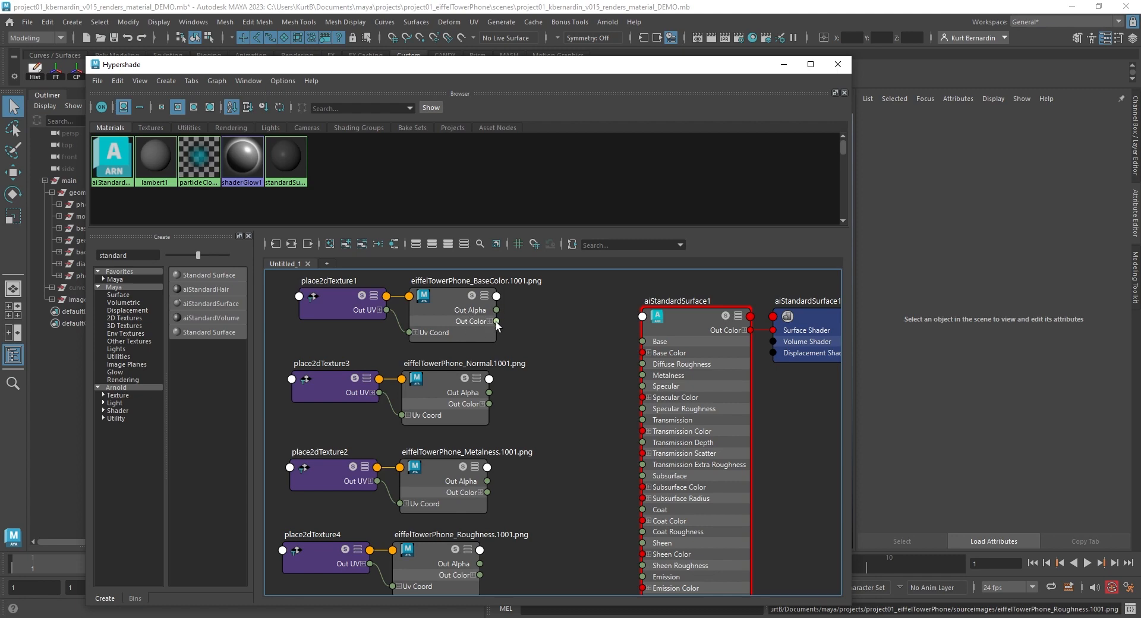
# - Connect the BaseColor texture's Out Color to the shader's Base Color
pyautogui.moveTo(496, 321); pyautogui.dragTo(647, 353)
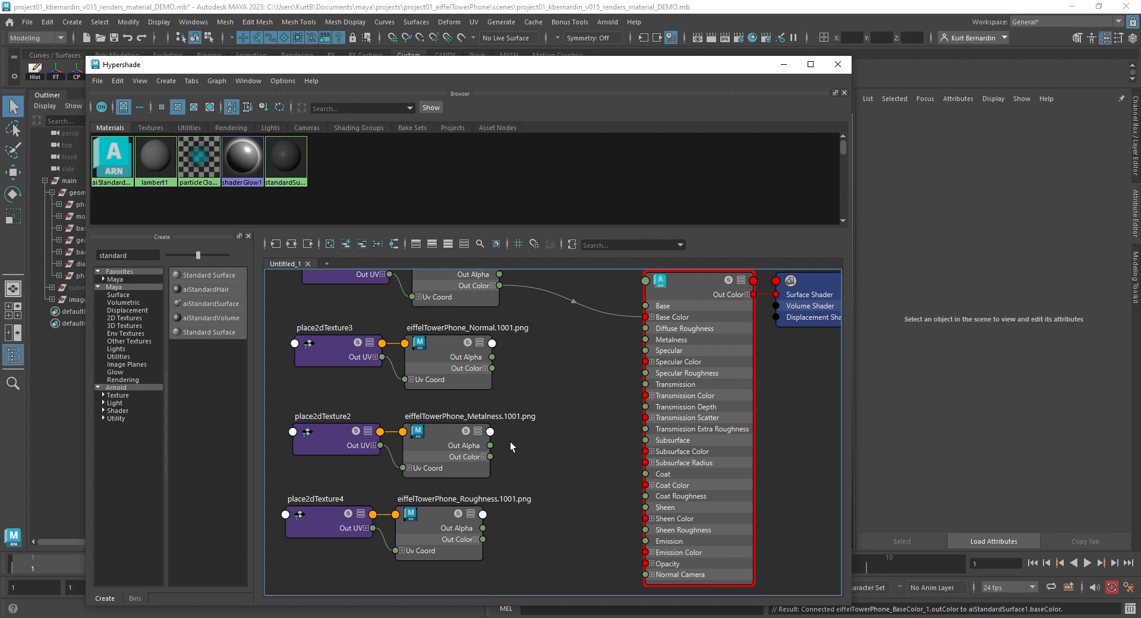
pyautogui.click(492, 287)
pyautogui.moveTo(451, 347); pyautogui.dragTo(454, 367)
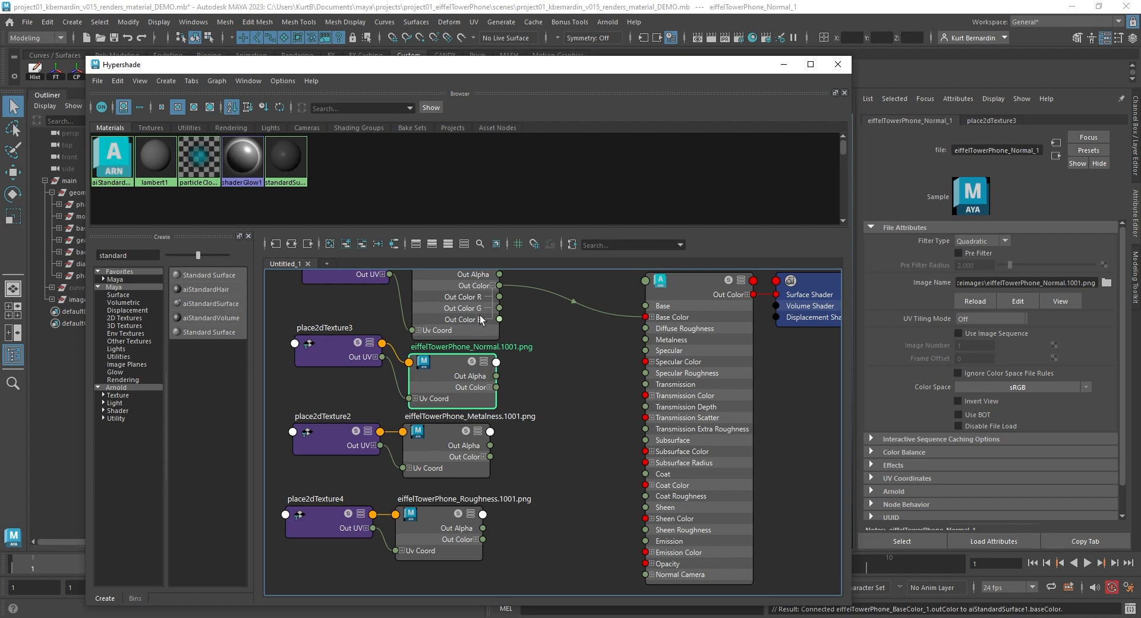
pyautogui.click(498, 285)
# - Preview the texture image files in the sourceimages folder
pyautogui.click(273, 617)
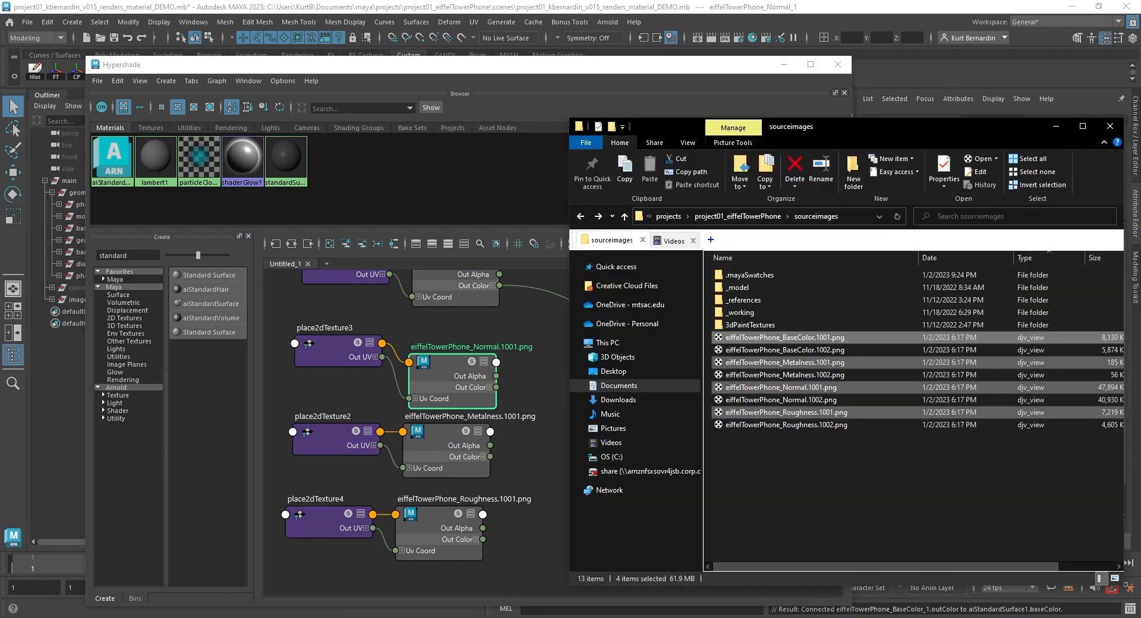
pyautogui.click(746, 480)
pyautogui.moveTo(794, 365)
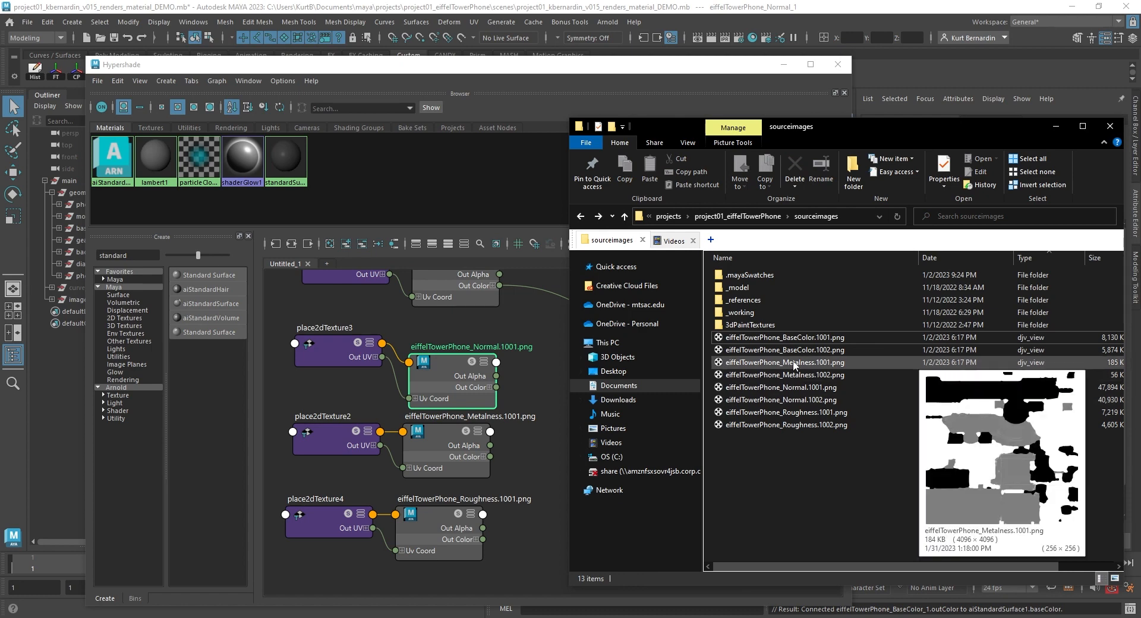
pyautogui.moveTo(788, 418)
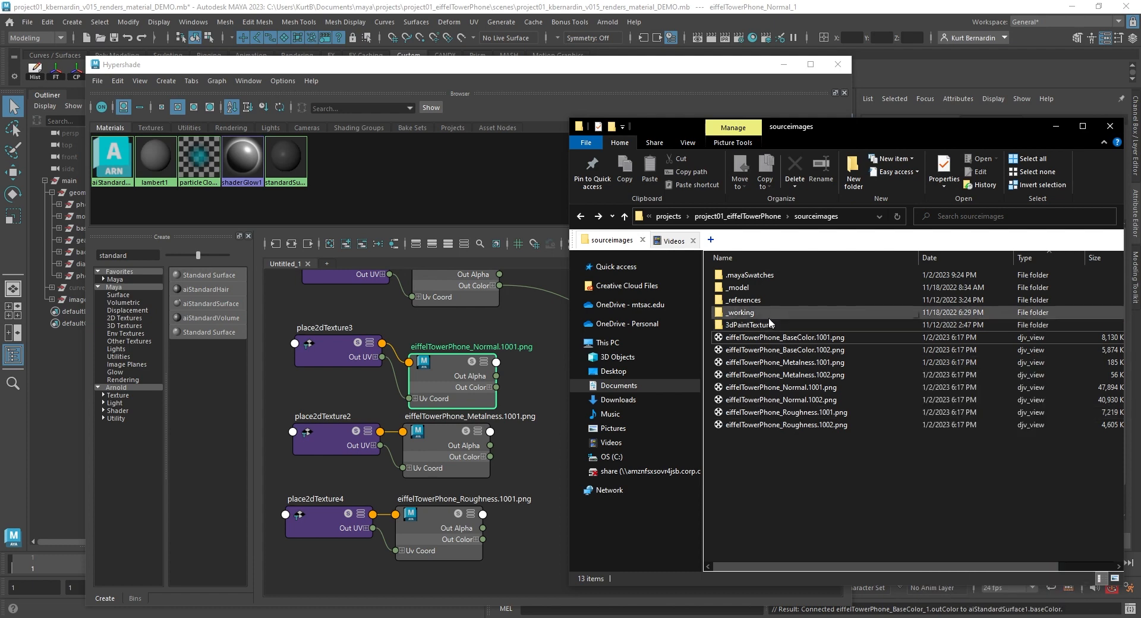
pyautogui.moveTo(779, 338)
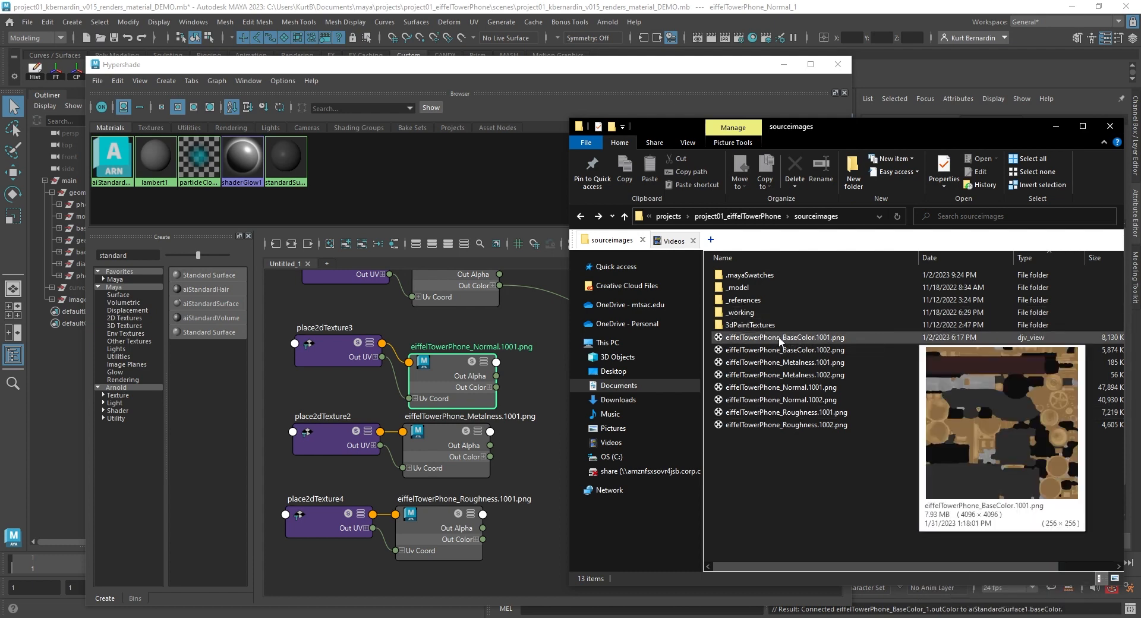
pyautogui.moveTo(764, 384)
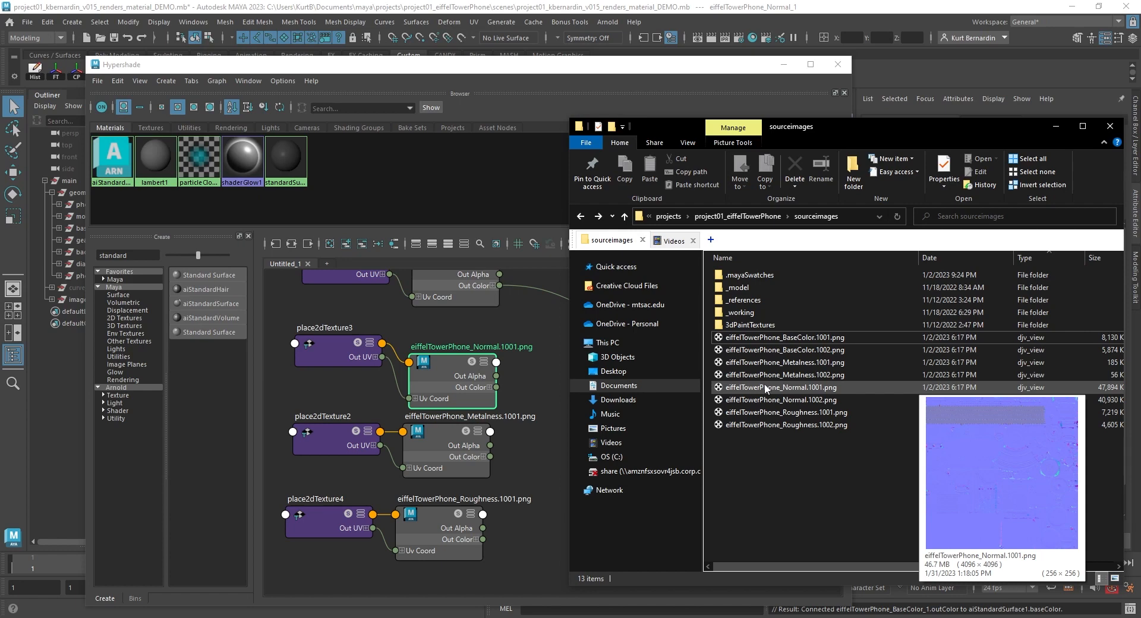
pyautogui.click(542, 414)
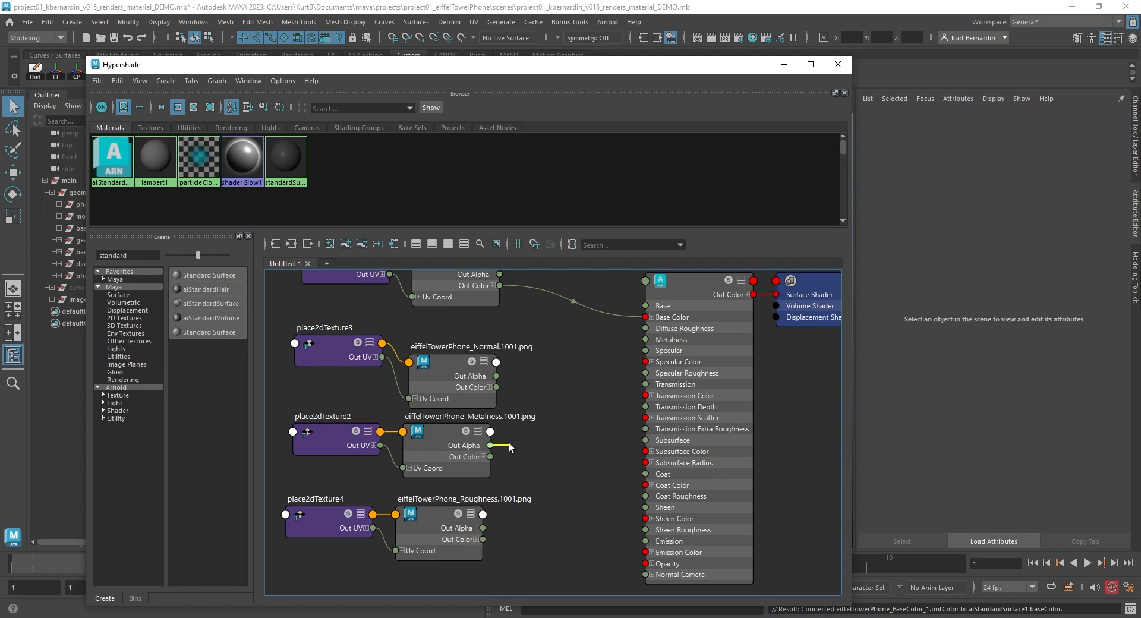
# - Connect the Metalness texture's Out Alpha to Metalness and the Roughness texture's Out Alpha to Specular Roughness
pyautogui.moveTo(604, 381); pyautogui.dragTo(648, 338)
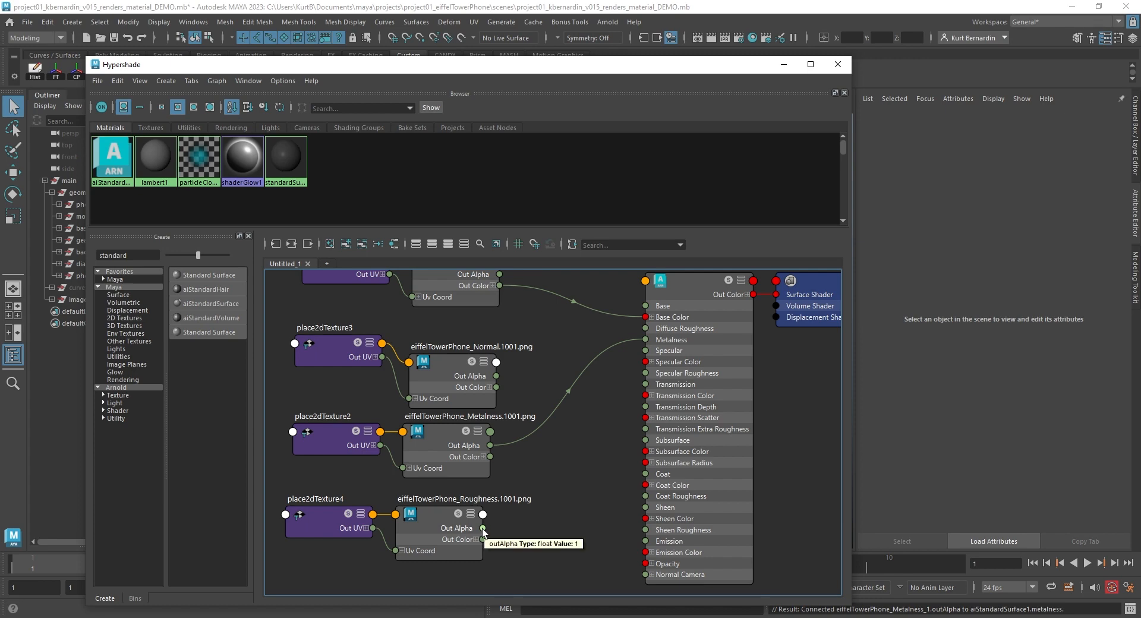
pyautogui.moveTo(530, 502); pyautogui.dragTo(644, 377)
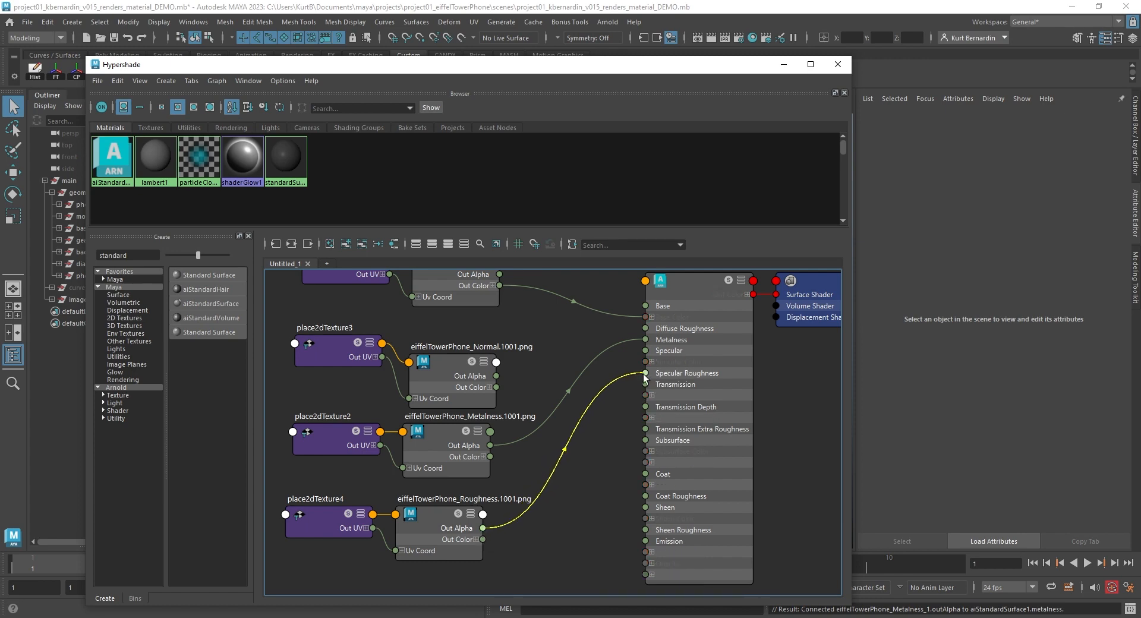
pyautogui.moveTo(644, 377)
pyautogui.mouseDown()
pyautogui.moveTo(646, 327)
pyautogui.moveTo(650, 369)
pyautogui.mouseUp()
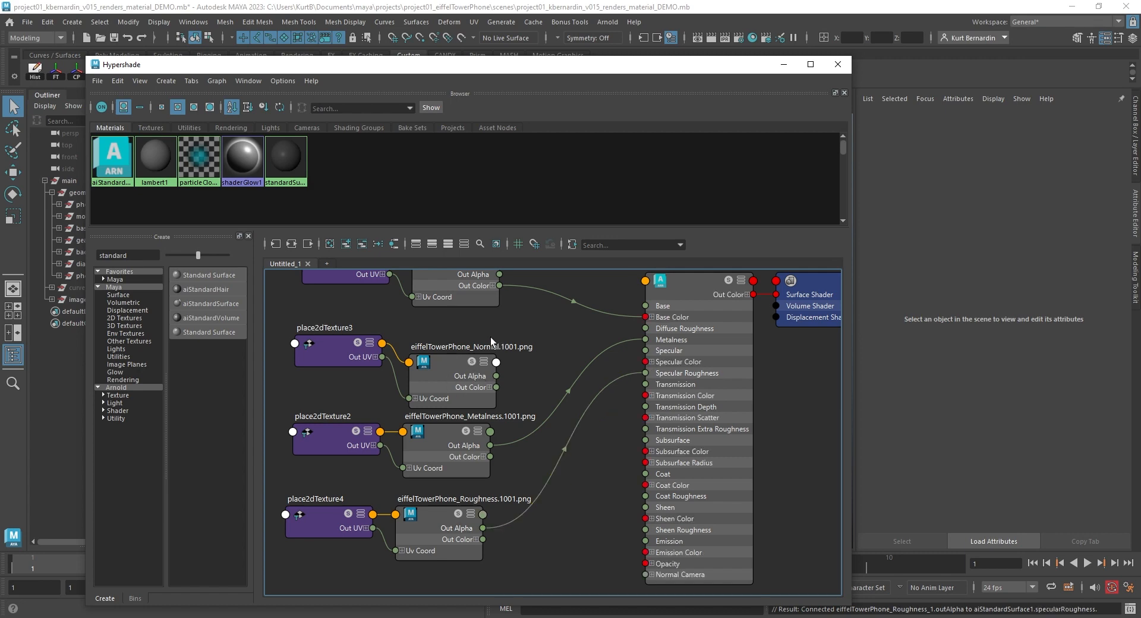
# - Search for "normal" and add an aiNormalMap node to the graph beside the shader
pyautogui.click(129, 255)
pyautogui.doubleClick(129, 255)
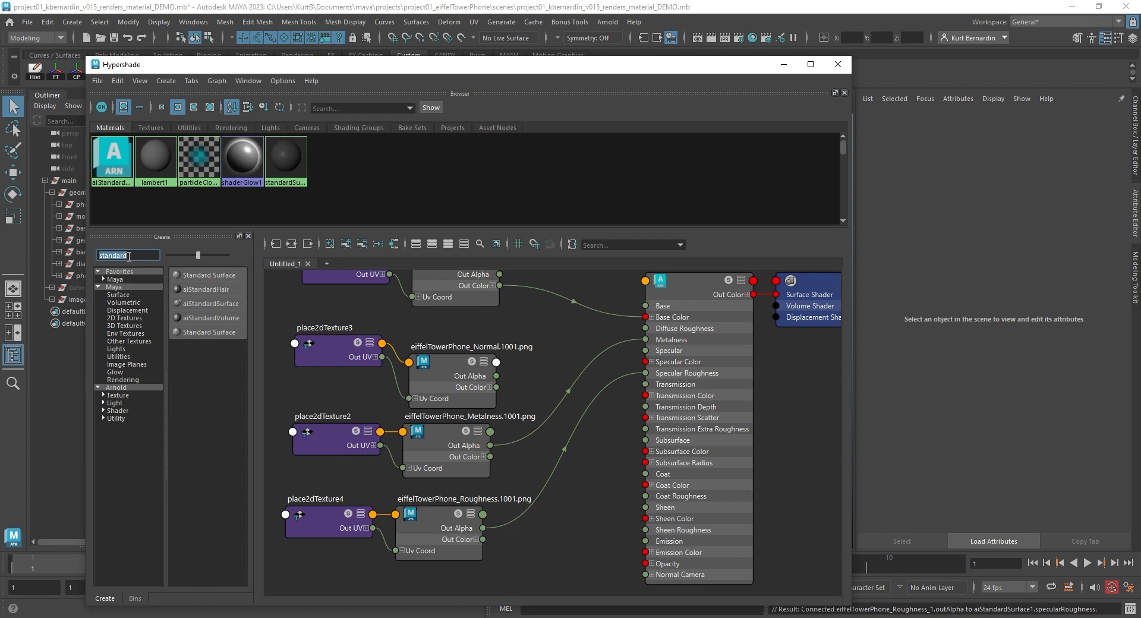
pyautogui.write('normal')
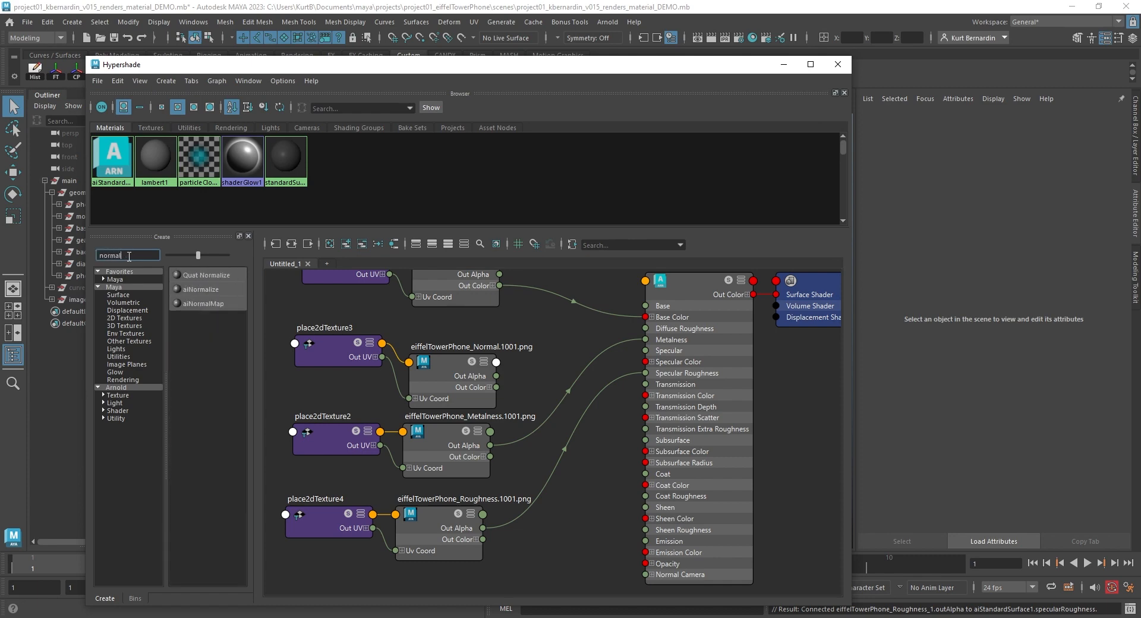
pyautogui.click(208, 302)
pyautogui.click(536, 366)
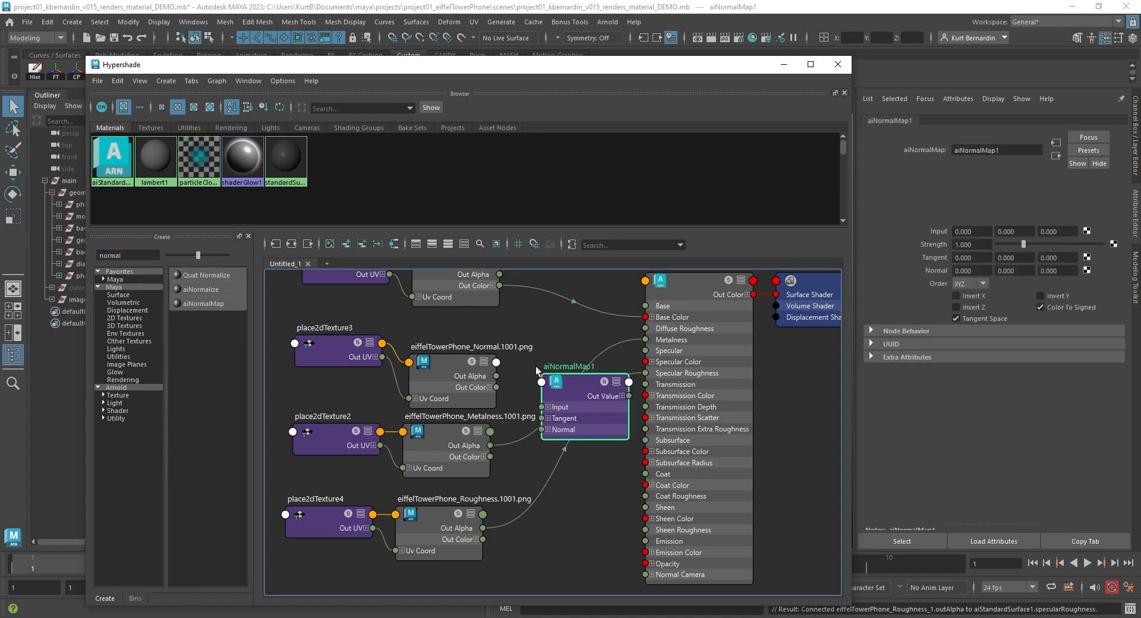
pyautogui.moveTo(572, 382); pyautogui.dragTo(564, 348)
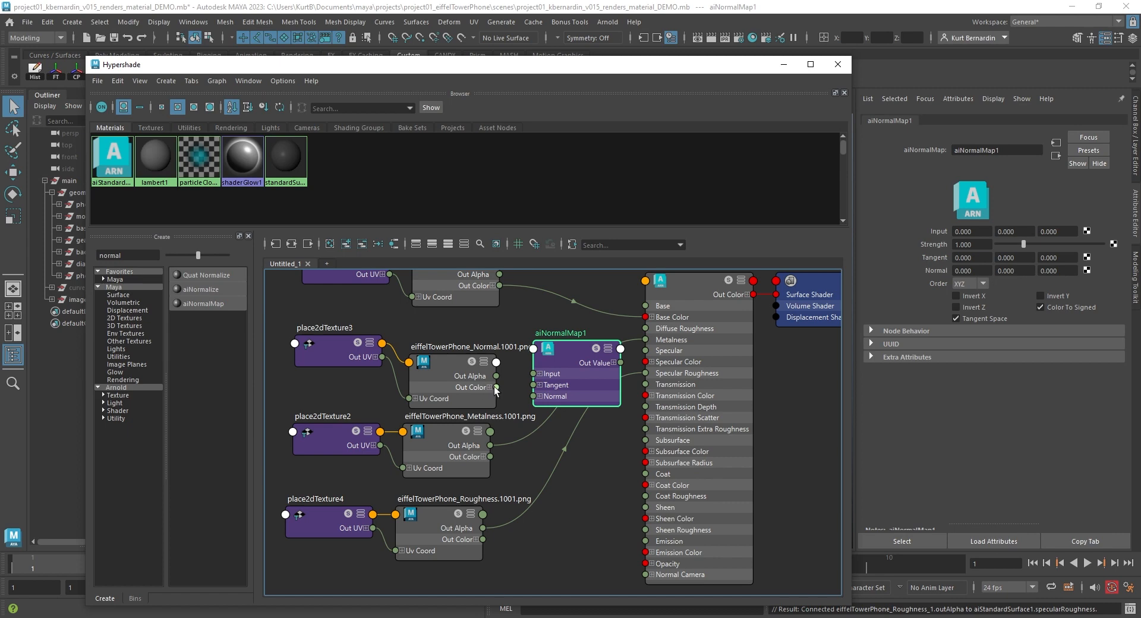
# - Connect the Normal texture's Out Color to aiNormalMap1's Input and its Out Value to the shader's Normal Camera
pyautogui.moveTo(496, 387); pyautogui.dragTo(559, 539)
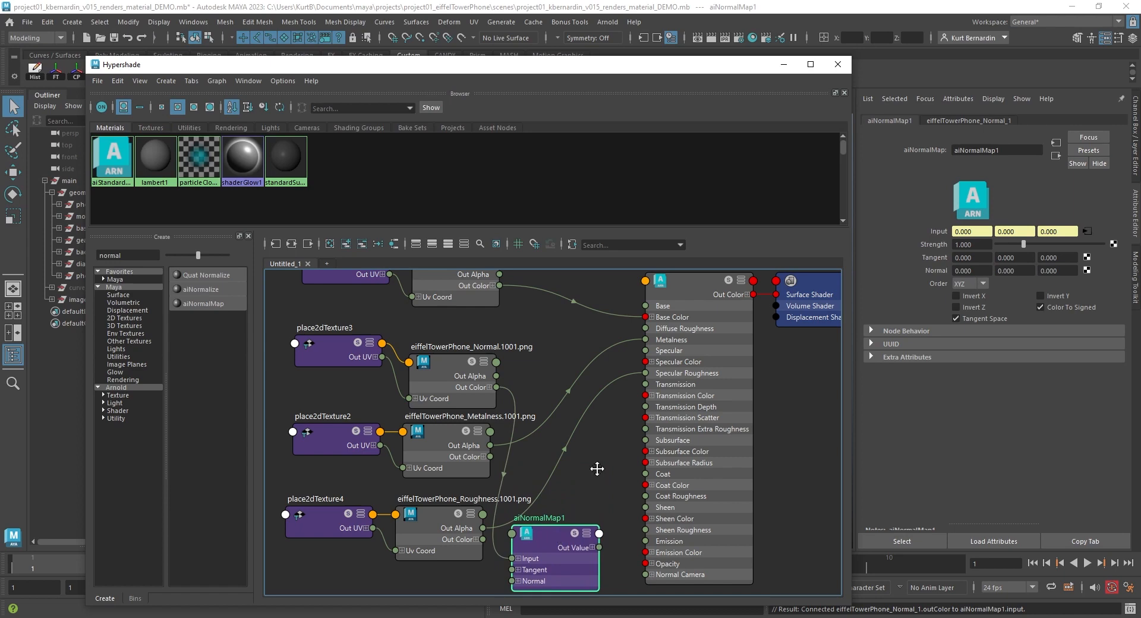
pyautogui.moveTo(598, 469); pyautogui.dragTo(598, 432, button='middle')
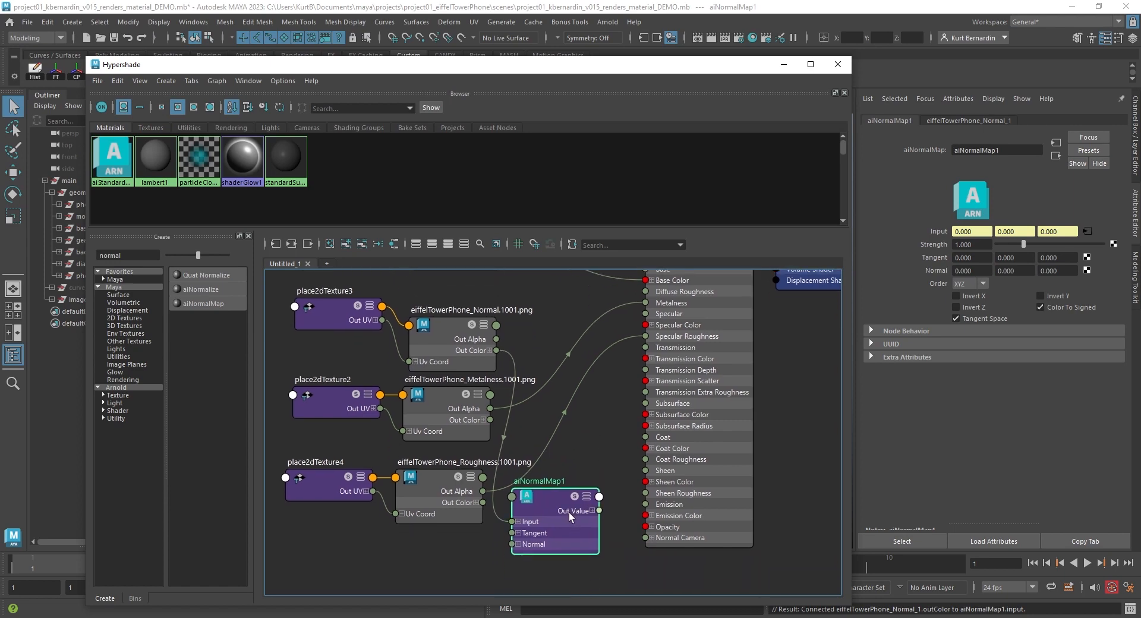
pyautogui.moveTo(599, 511); pyautogui.dragTo(652, 540)
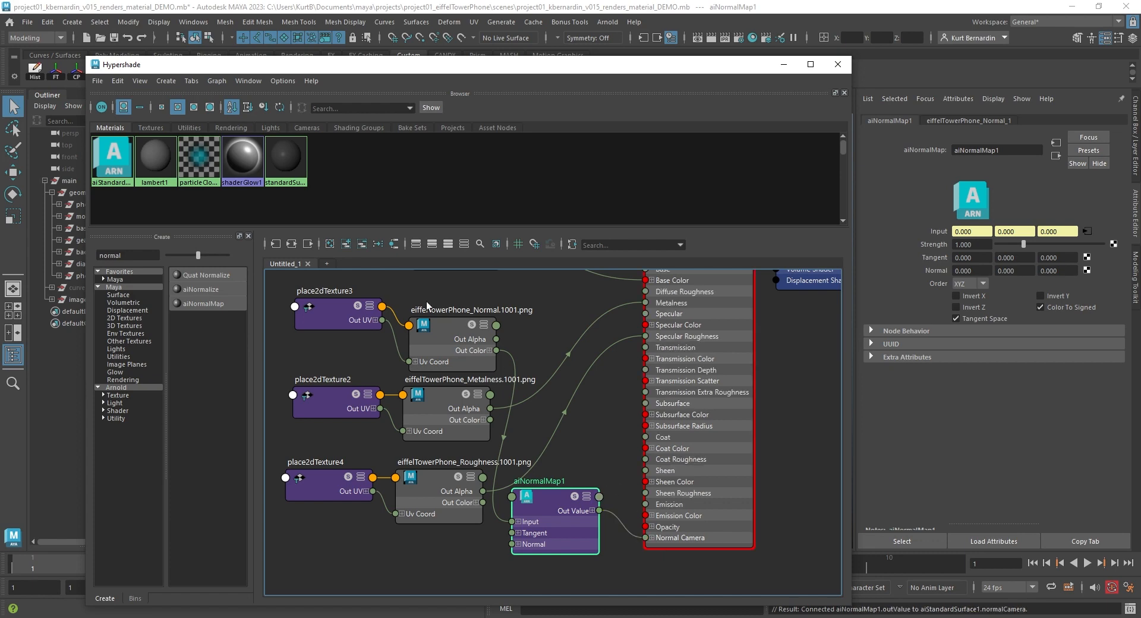
# - Rearrange the Normal texture, its place2dTexture3 and aiNormalMap1 into a row below the Roughness texture
pyautogui.click(451, 337)
pyautogui.moveTo(451, 337); pyautogui.dragTo(425, 550)
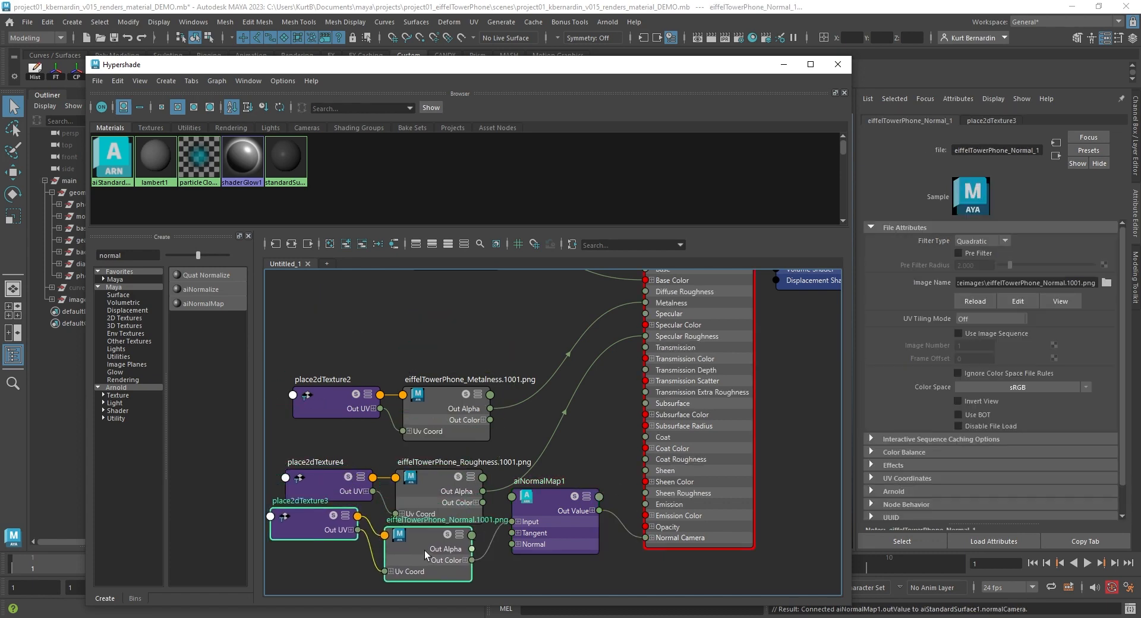
pyautogui.moveTo(341, 344); pyautogui.dragTo(433, 384)
pyautogui.moveTo(314, 479); pyautogui.dragTo(412, 561)
pyautogui.moveTo(412, 561); pyautogui.dragTo(415, 495)
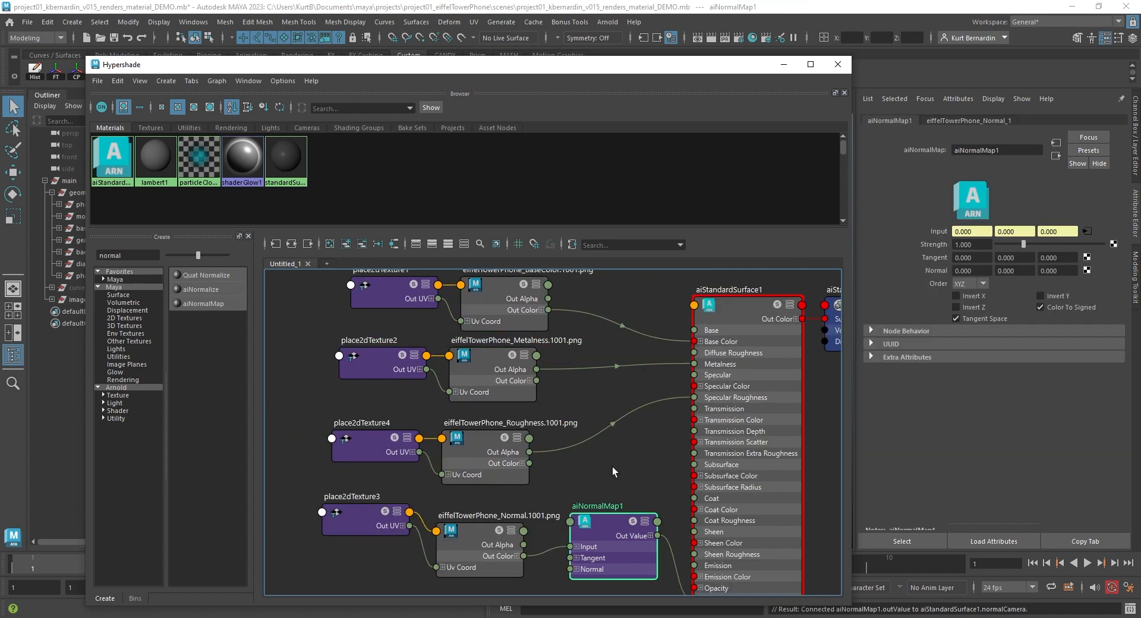
pyautogui.keyDown('alt'); pyautogui.moveTo(612, 468); pyautogui.dragTo(575, 469, button='right'); pyautogui.keyUp('alt')
pyautogui.keyDown('alt'); pyautogui.moveTo(573, 470); pyautogui.dragTo(526, 468, button='middle'); pyautogui.keyUp('alt')
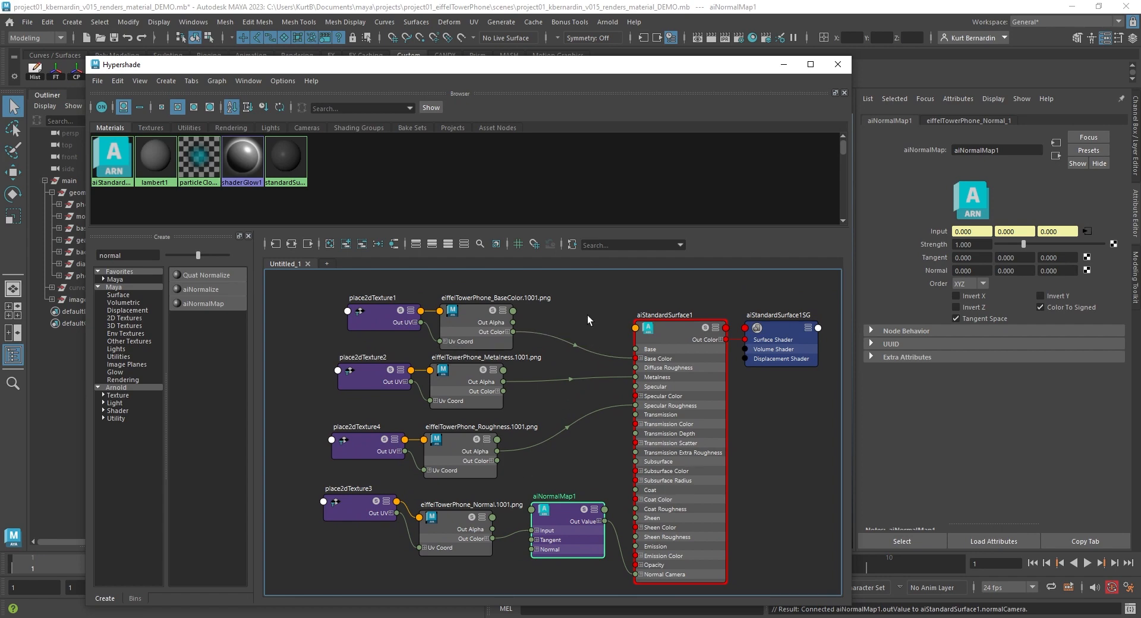
# - Rename the shader to eiffelTowerPhone_mat and its shading group to eiffelTowerPhone_matSG
pyautogui.doubleClick(671, 315)
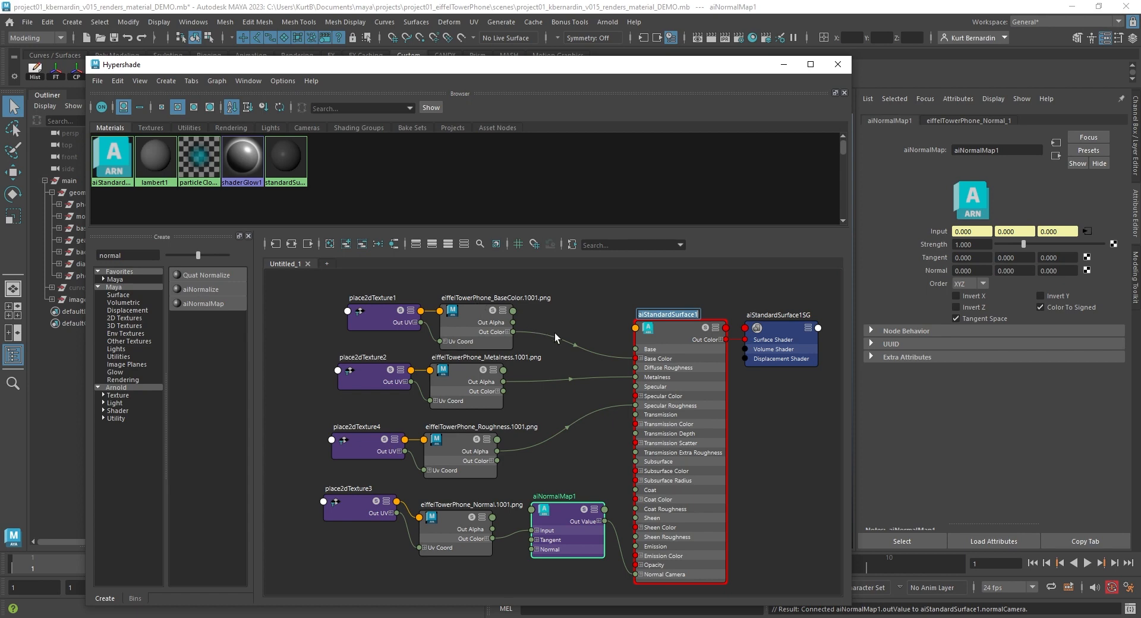
pyautogui.write('eiffelTowerPhone_mat')
pyautogui.hotkey('ctrl', 'a')
pyautogui.hotkey('ctrl', 'c')
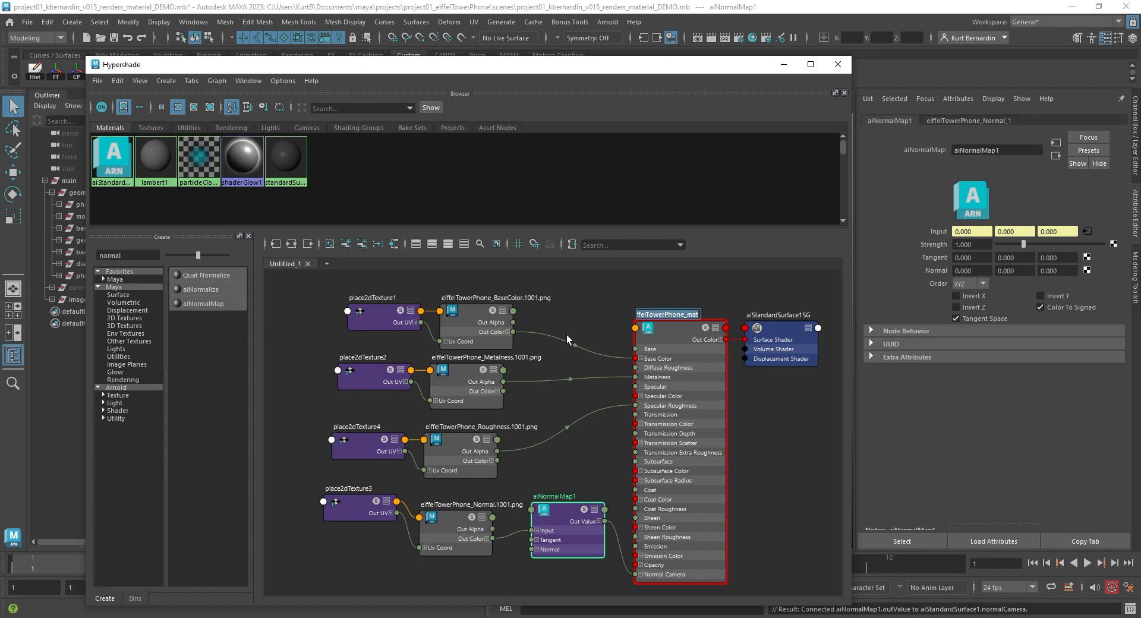
pyautogui.doubleClick(788, 315)
pyautogui.hotkey('ctrl', 'v')
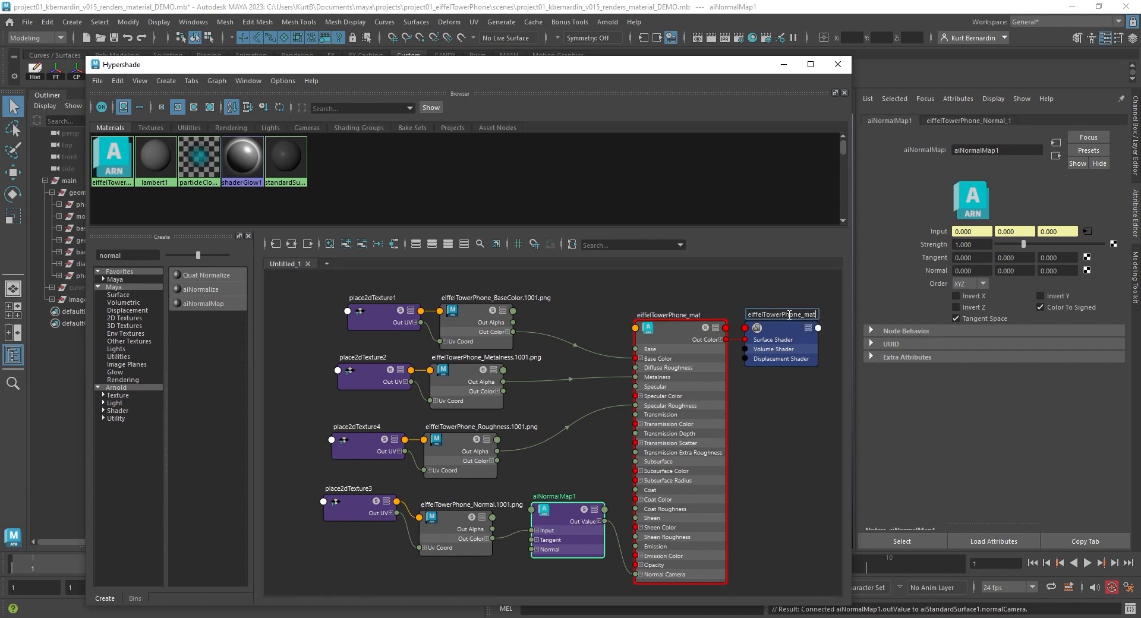
pyautogui.write('SG')
pyautogui.press('Return')
pyautogui.click(566, 329)
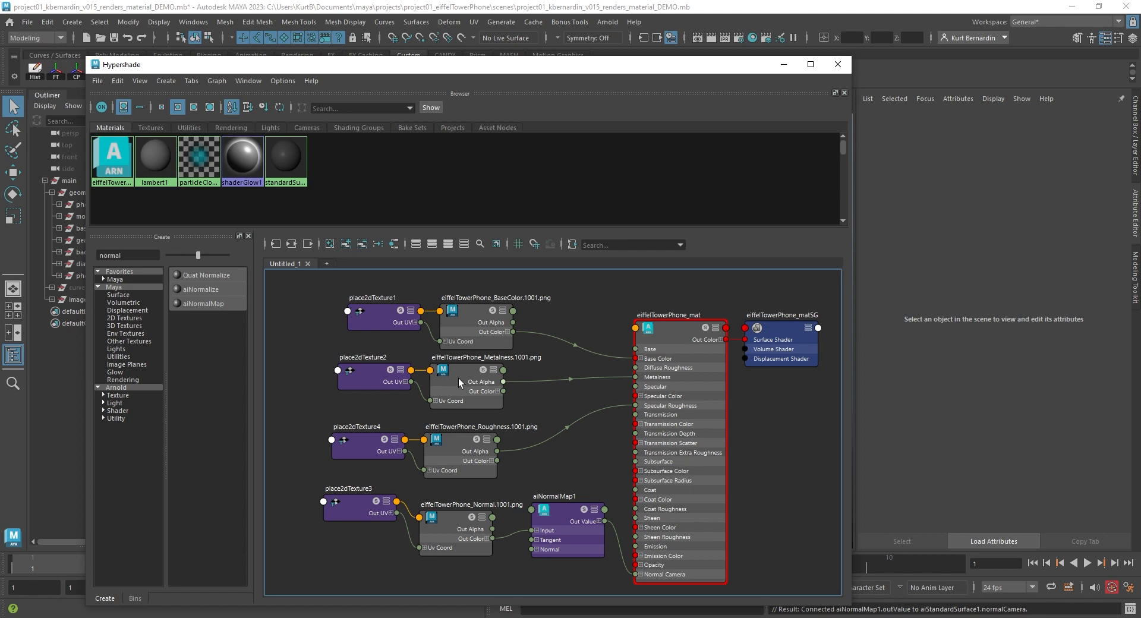
# - Set the Normal texture's color space to Raw
pyautogui.moveTo(458, 377); pyautogui.dragTo(452, 379)
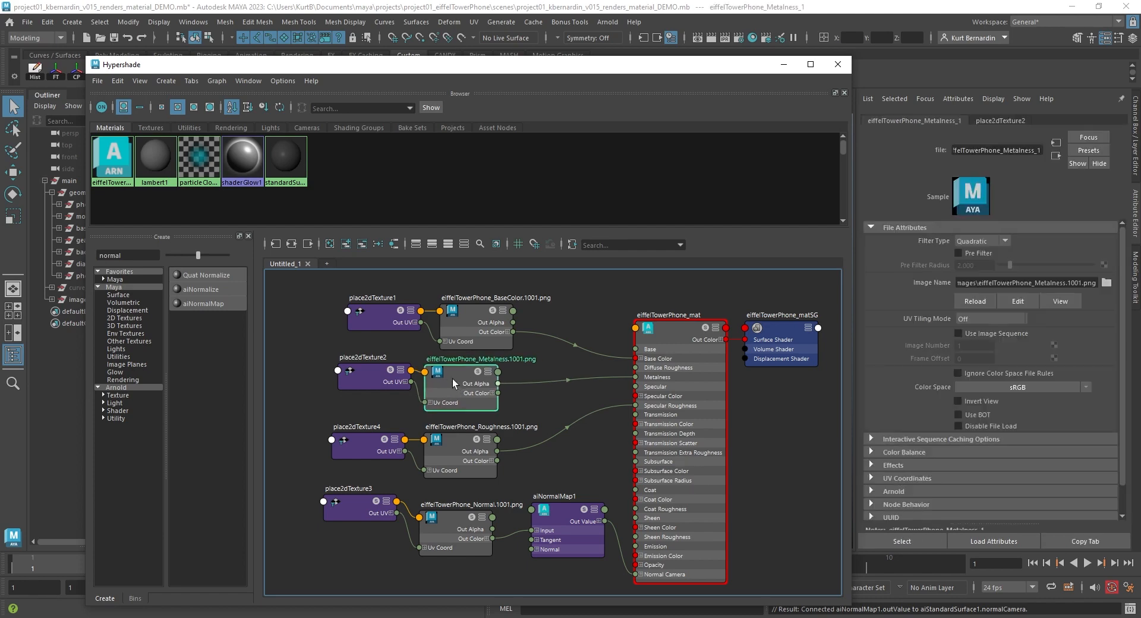
pyautogui.moveTo(462, 440); pyautogui.dragTo(457, 440)
pyautogui.moveTo(460, 529); pyautogui.dragTo(458, 526)
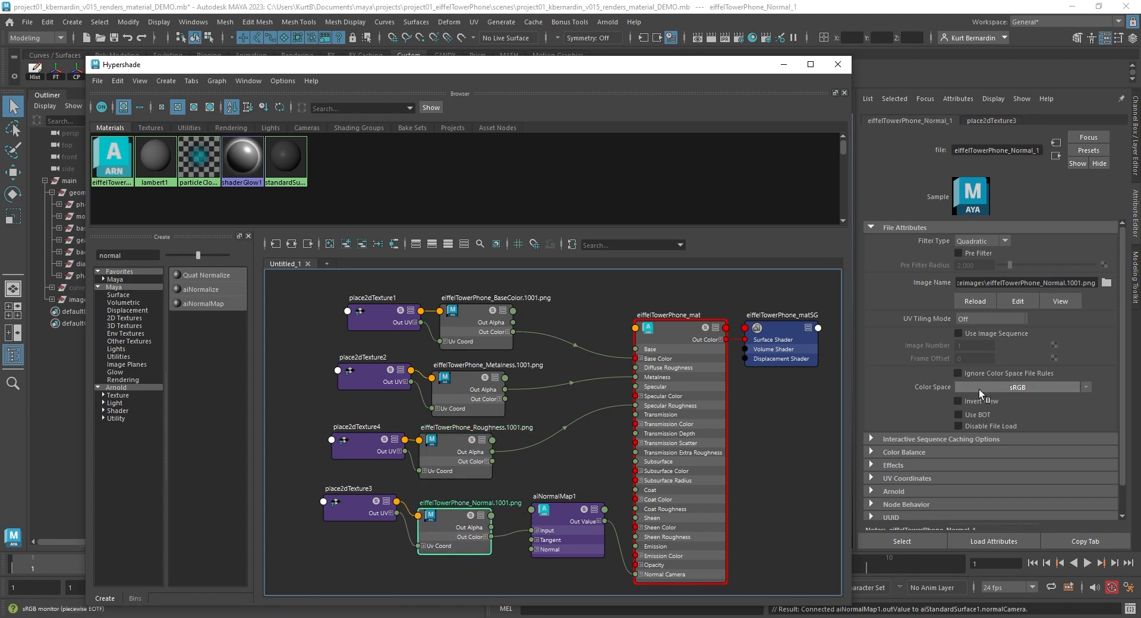
pyautogui.click(1028, 389)
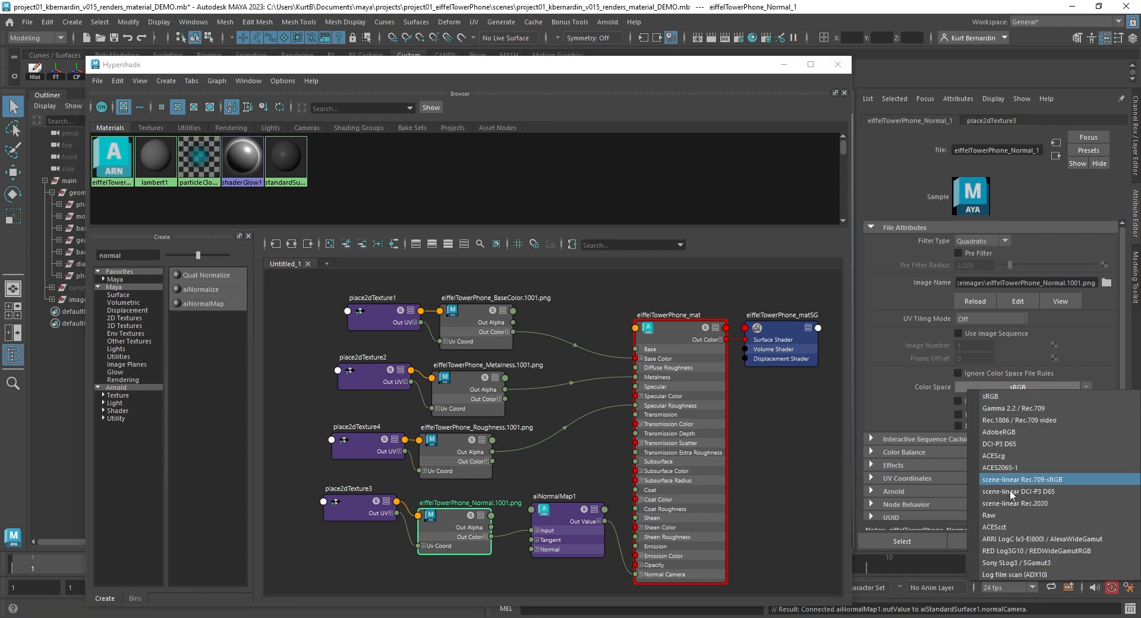
pyautogui.click(1001, 516)
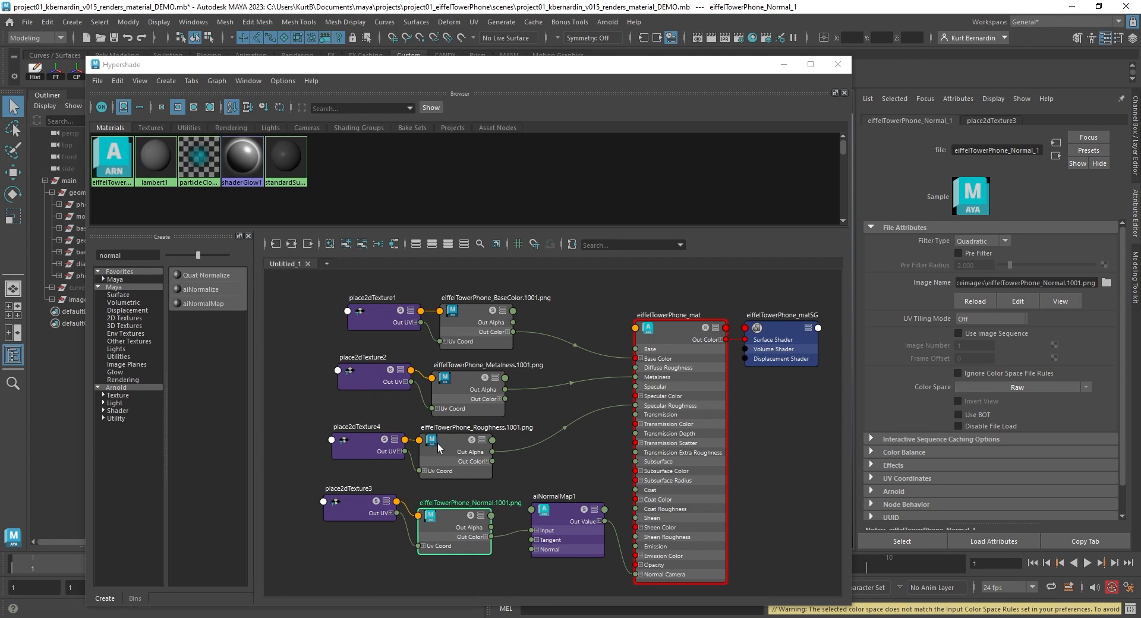
# - Set the Metalness texture's color space to Raw
pyautogui.moveTo(441, 449); pyautogui.dragTo(447, 448)
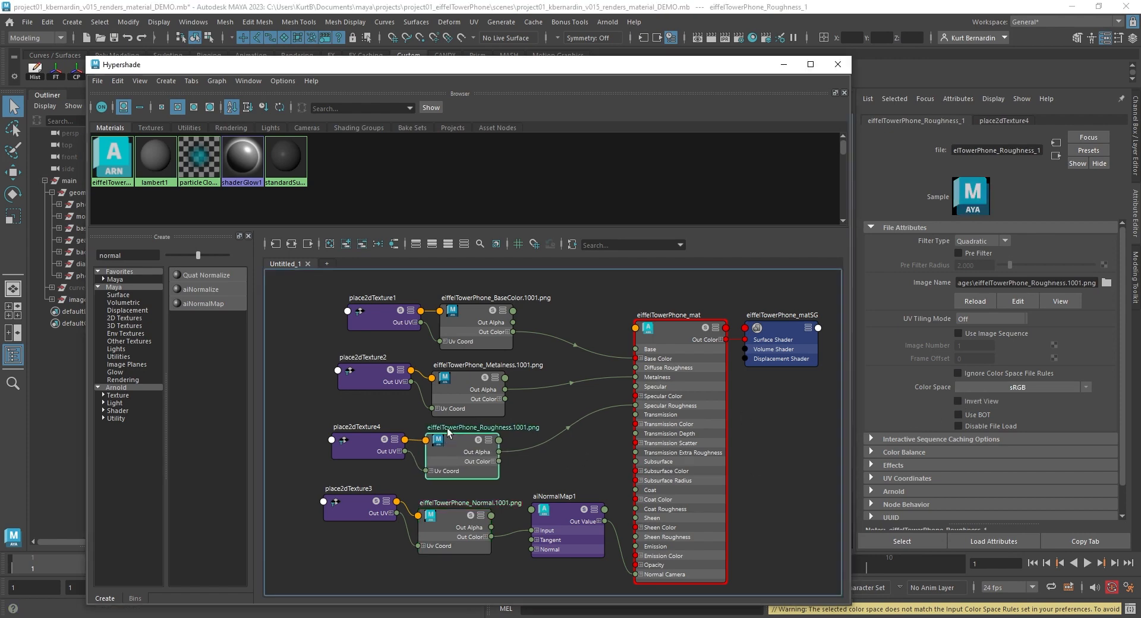
pyautogui.click(462, 387)
pyautogui.moveTo(461, 386); pyautogui.dragTo(465, 387)
pyautogui.click(985, 389)
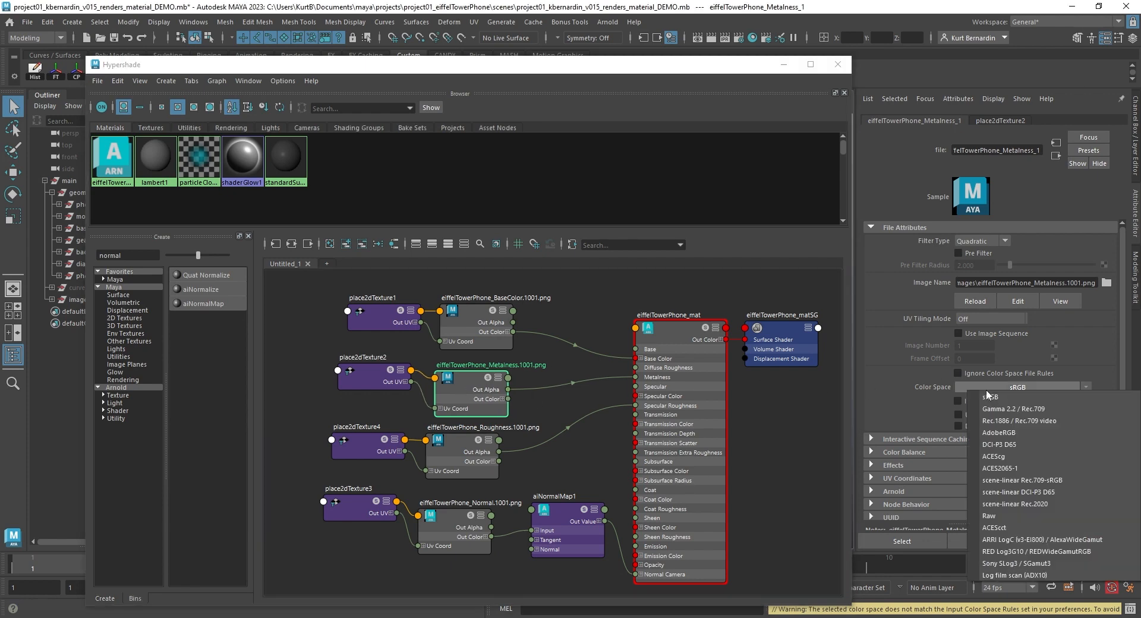
pyautogui.click(994, 516)
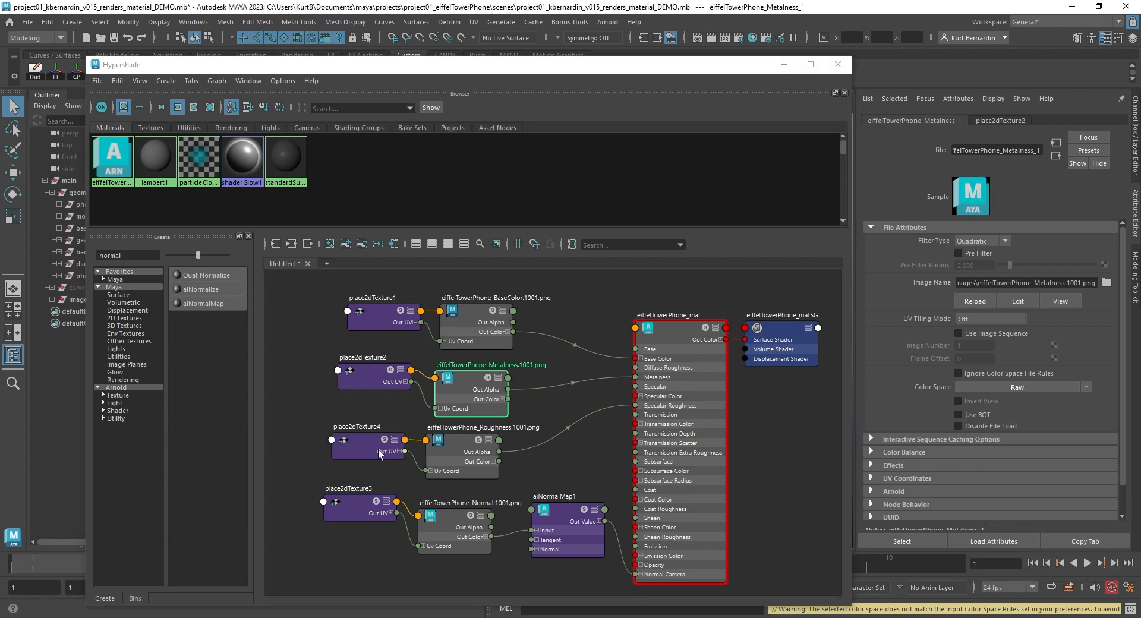
# - Set the Roughness texture's color space to Raw
pyautogui.moveTo(446, 452); pyautogui.dragTo(451, 453)
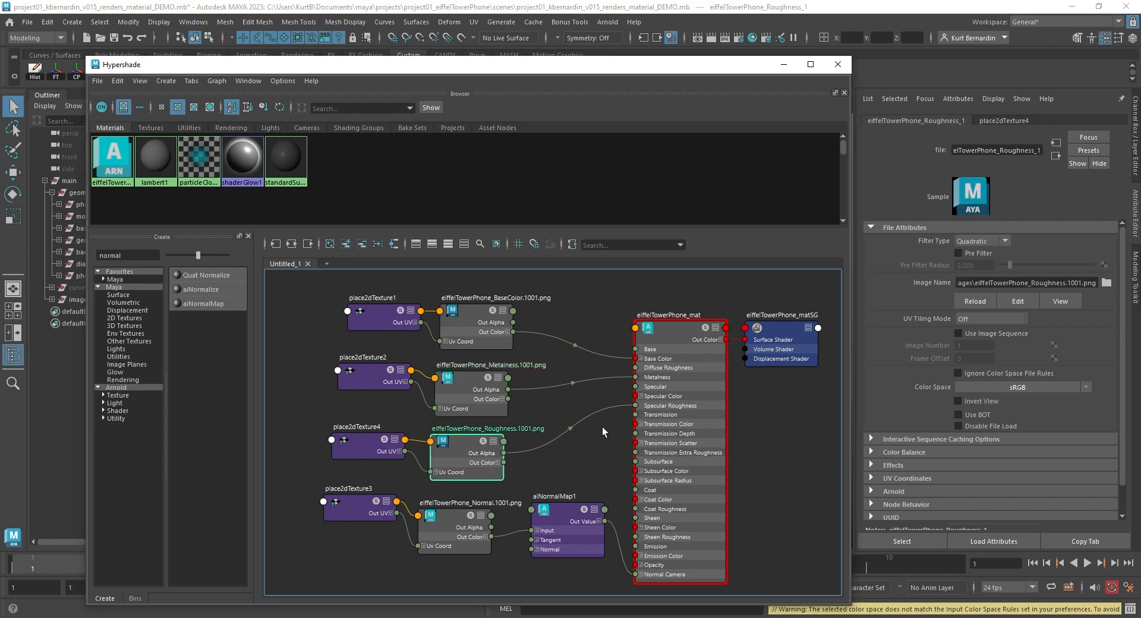
pyautogui.click(987, 386)
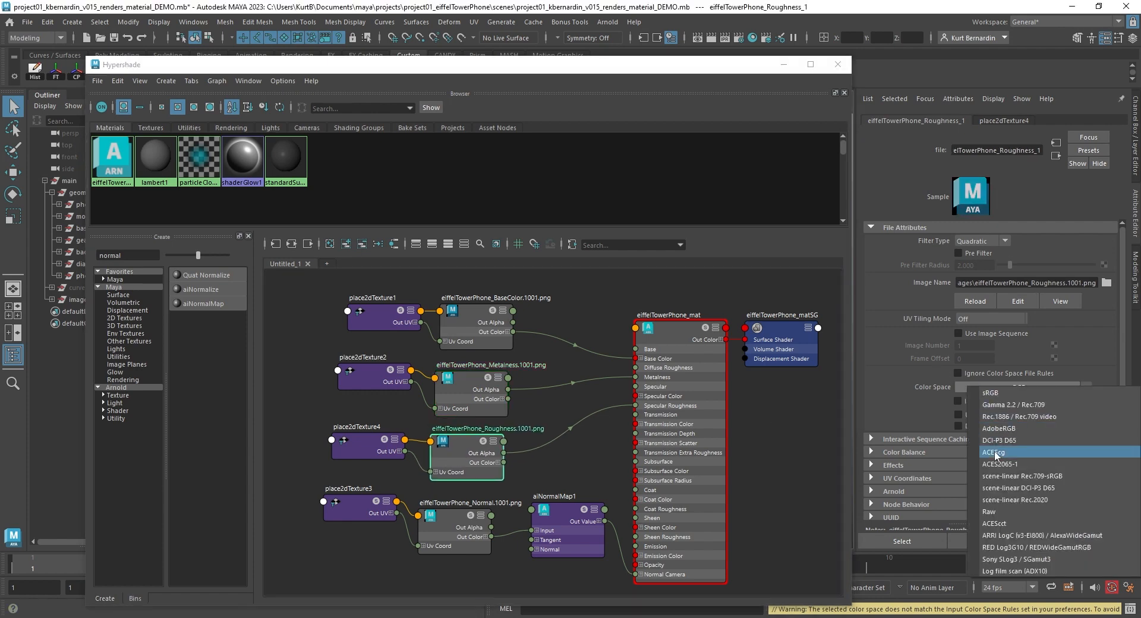
pyautogui.click(994, 505)
pyautogui.click(538, 399)
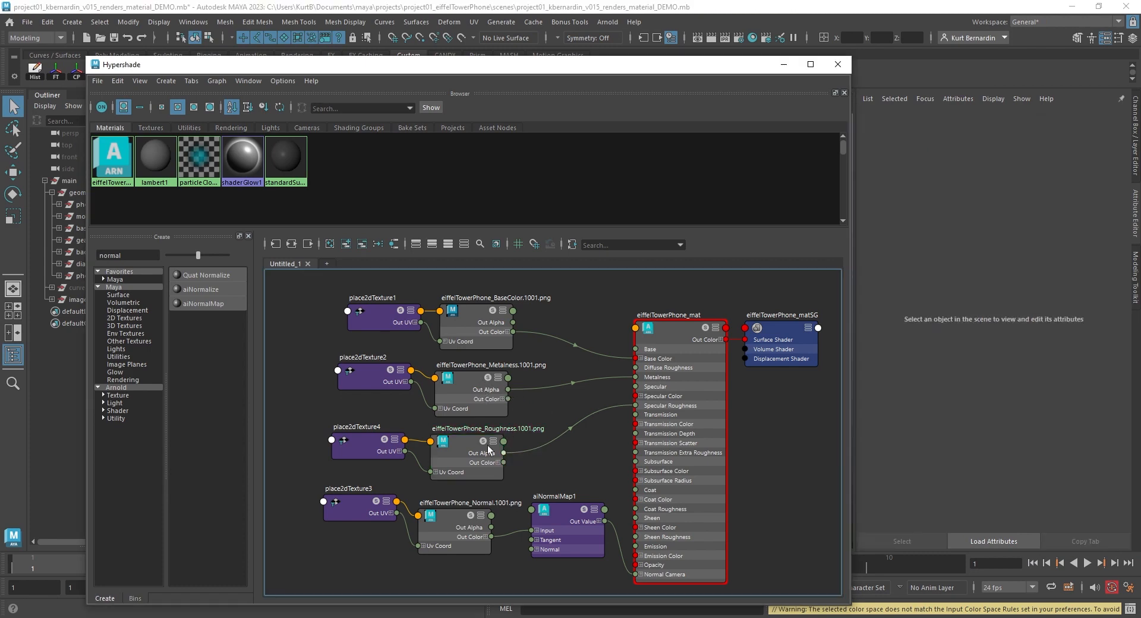
# - Enable Alpha Is Luminance in the Color Balance of the Metalness and Roughness textures
pyautogui.click(475, 394)
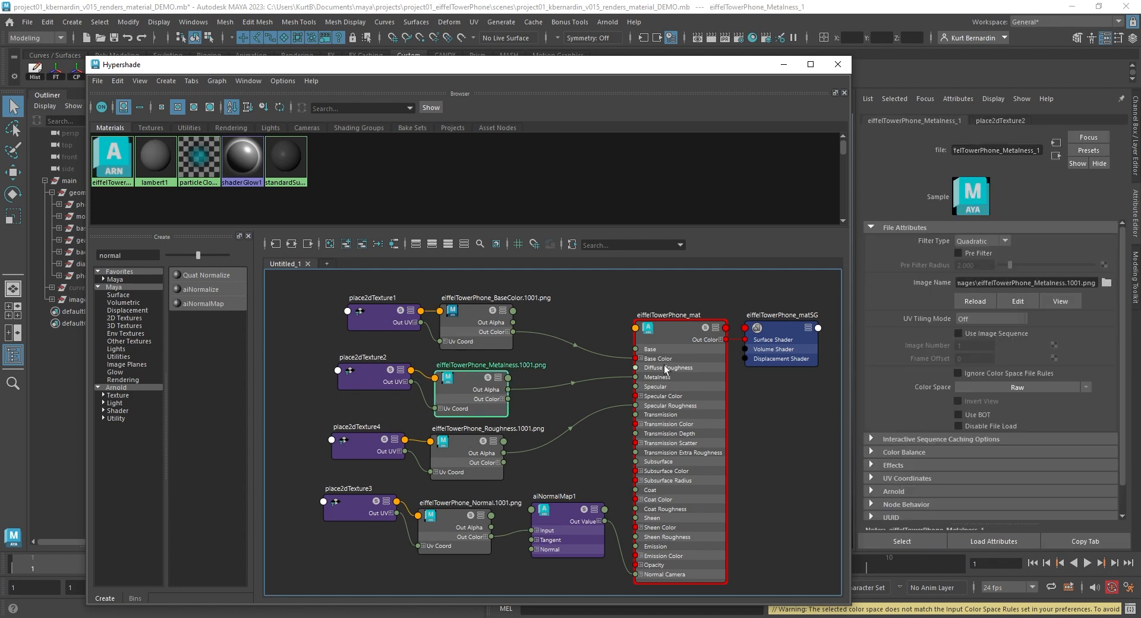
pyautogui.click(876, 451)
pyautogui.click(874, 453)
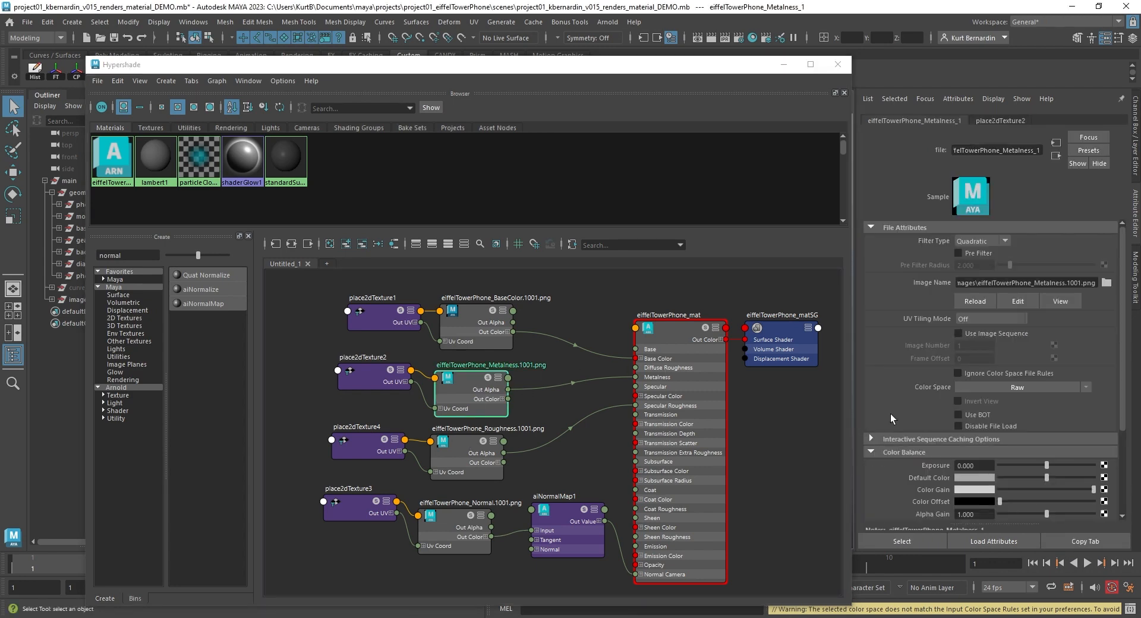
pyautogui.scroll(-1, 890, 414)
pyautogui.click(885, 420)
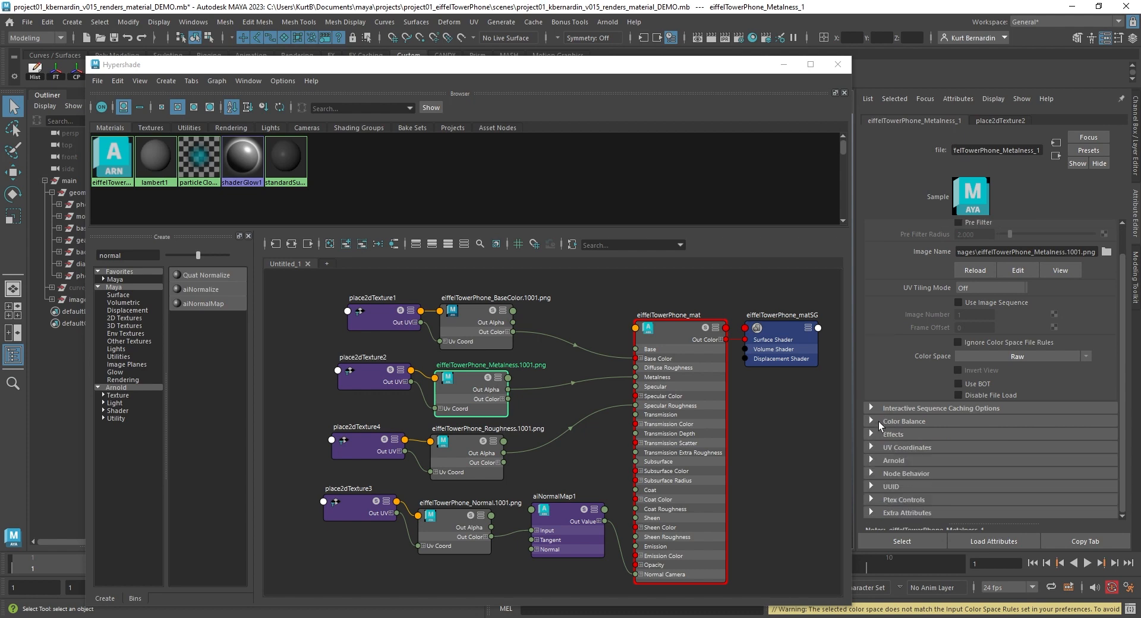
pyautogui.click(878, 422)
pyautogui.scroll(-1, 907, 383)
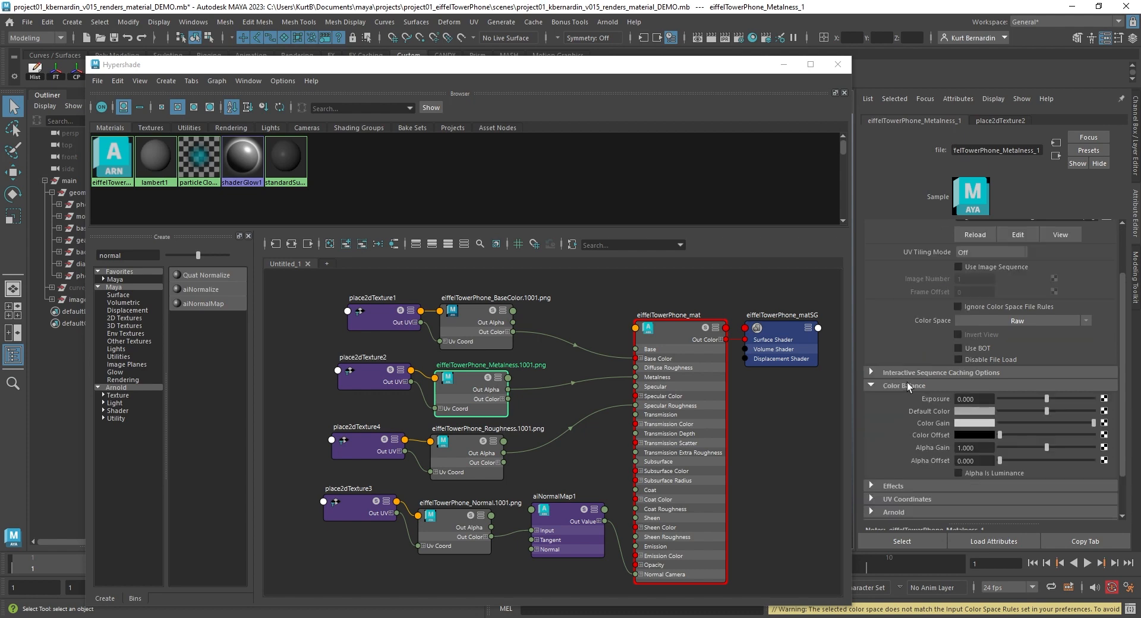
pyautogui.click(958, 474)
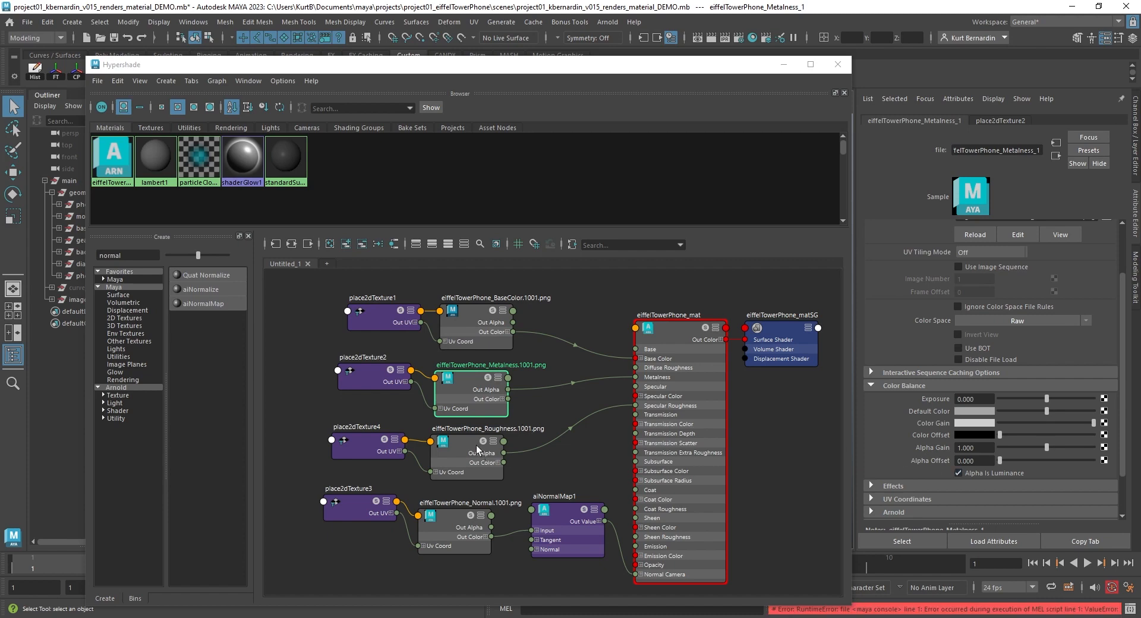
pyautogui.click(477, 445)
pyautogui.click(958, 473)
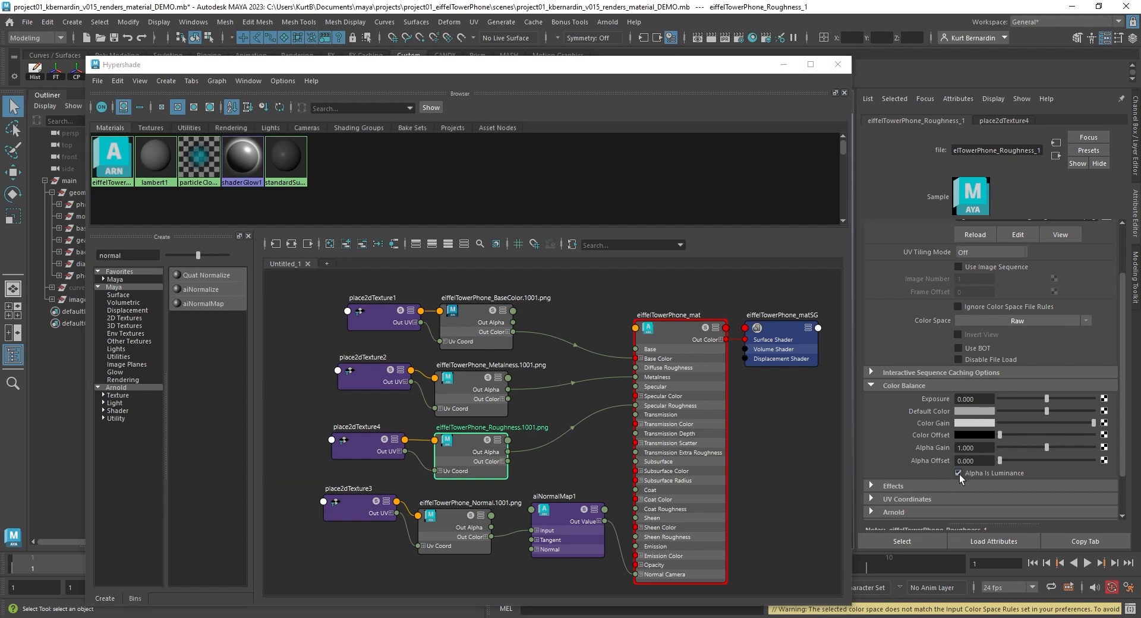
# - Select the whole telephone model and assign the existing eiffelTowerPhone_mat material to it
pyautogui.click(475, 324)
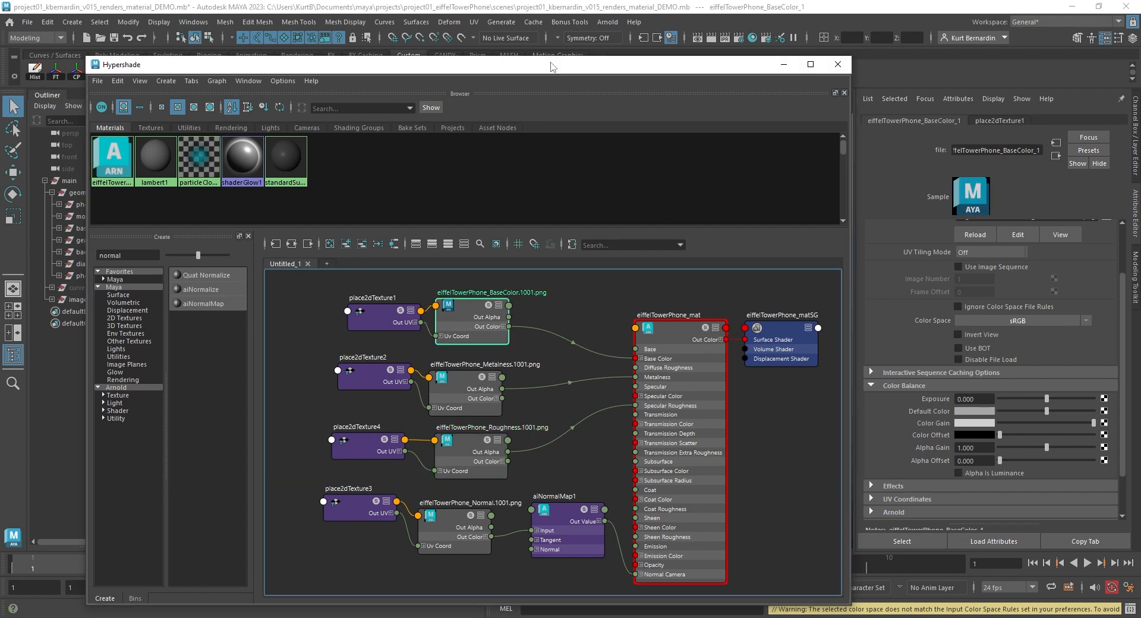
pyautogui.moveTo(560, 67); pyautogui.dragTo(1023, 49)
pyautogui.click(86, 181)
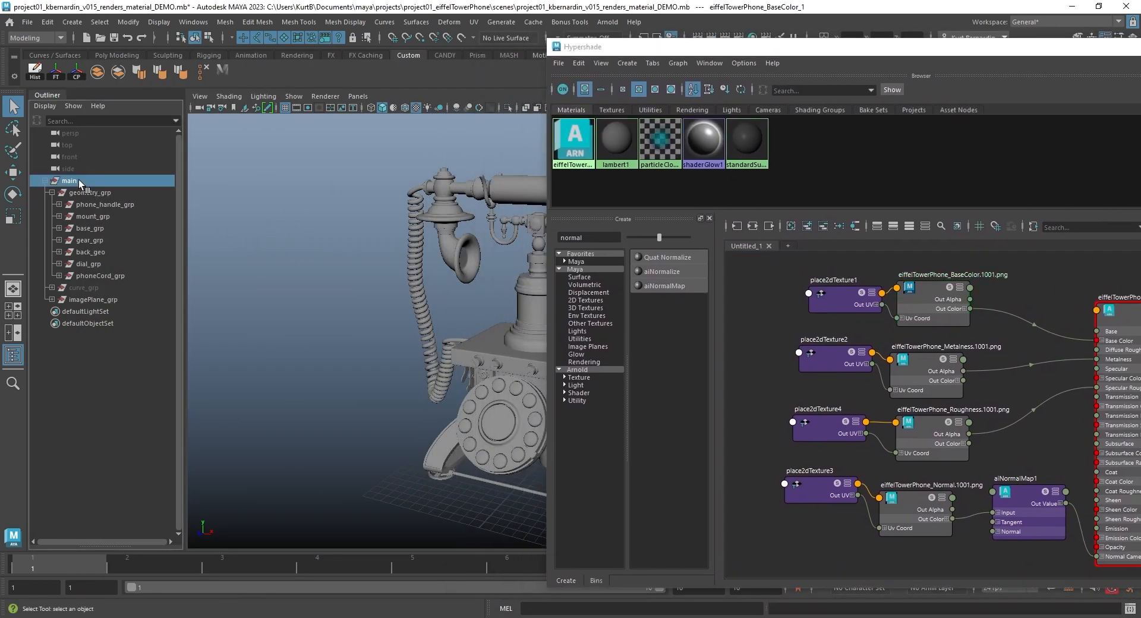
pyautogui.keyDown('alt'); pyautogui.moveTo(514, 289); pyautogui.dragTo(355, 277); pyautogui.keyUp('alt')
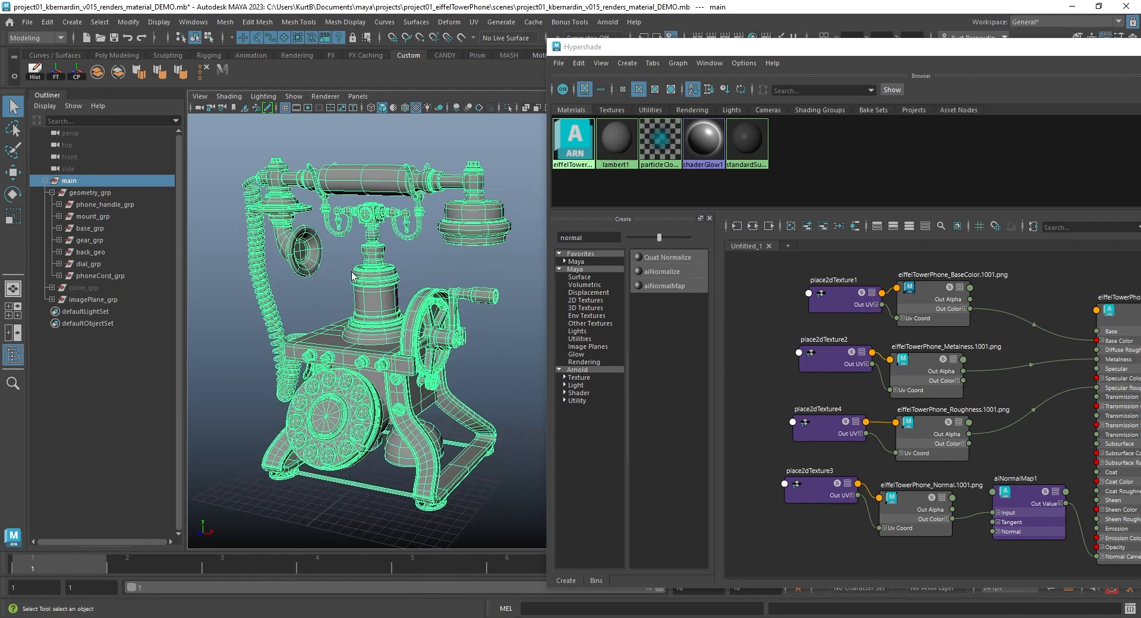
pyautogui.rightClick(363, 173)
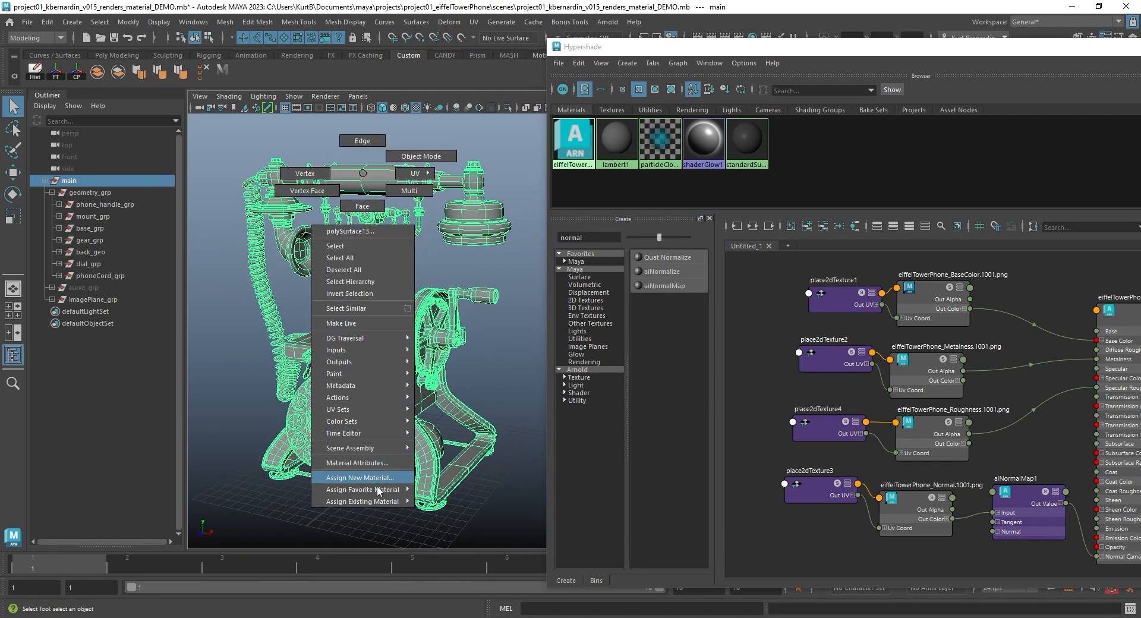
pyautogui.moveTo(378, 502)
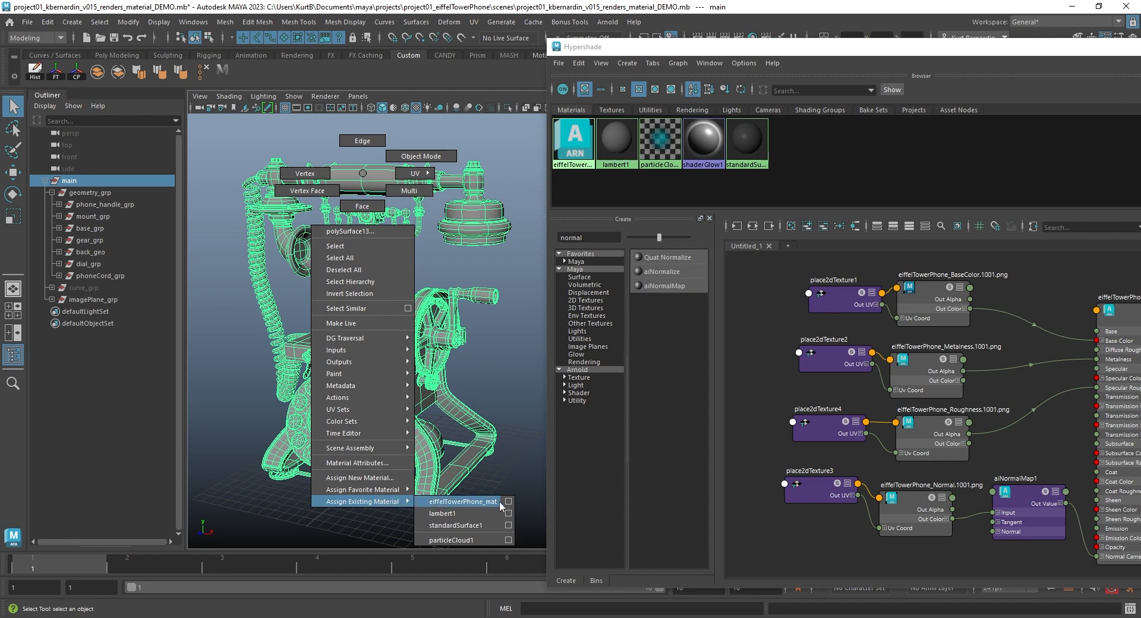
pyautogui.click(468, 503)
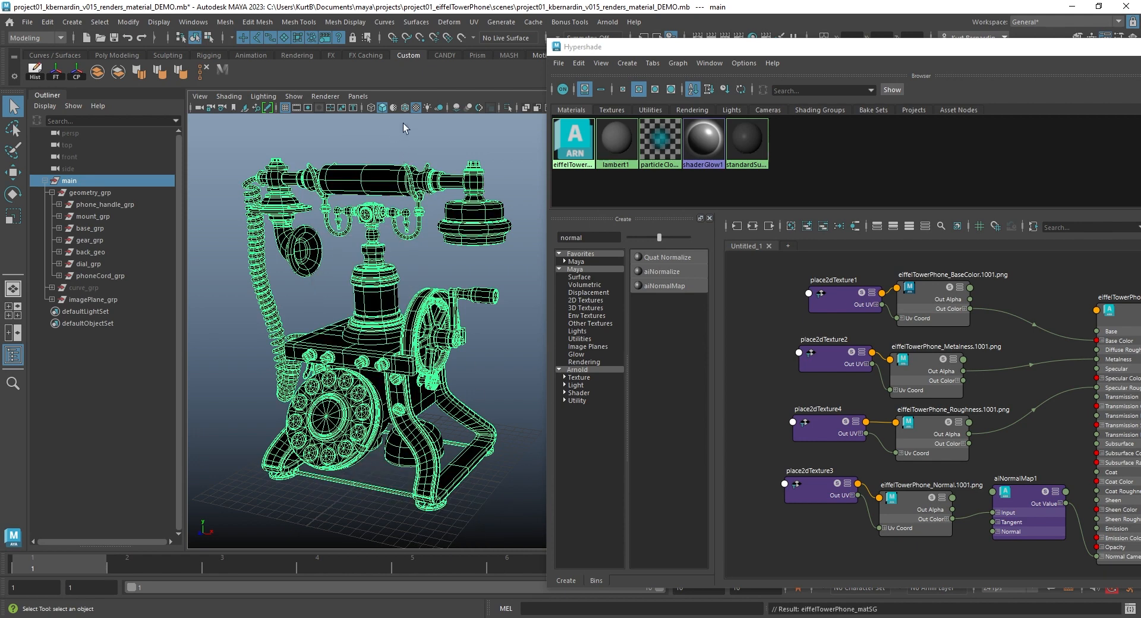
# - Set the BaseColor texture's UV Tiling Mode to UDIM (Mari)
pyautogui.moveTo(769, 44); pyautogui.dragTo(291, 32)
pyautogui.click(537, 289)
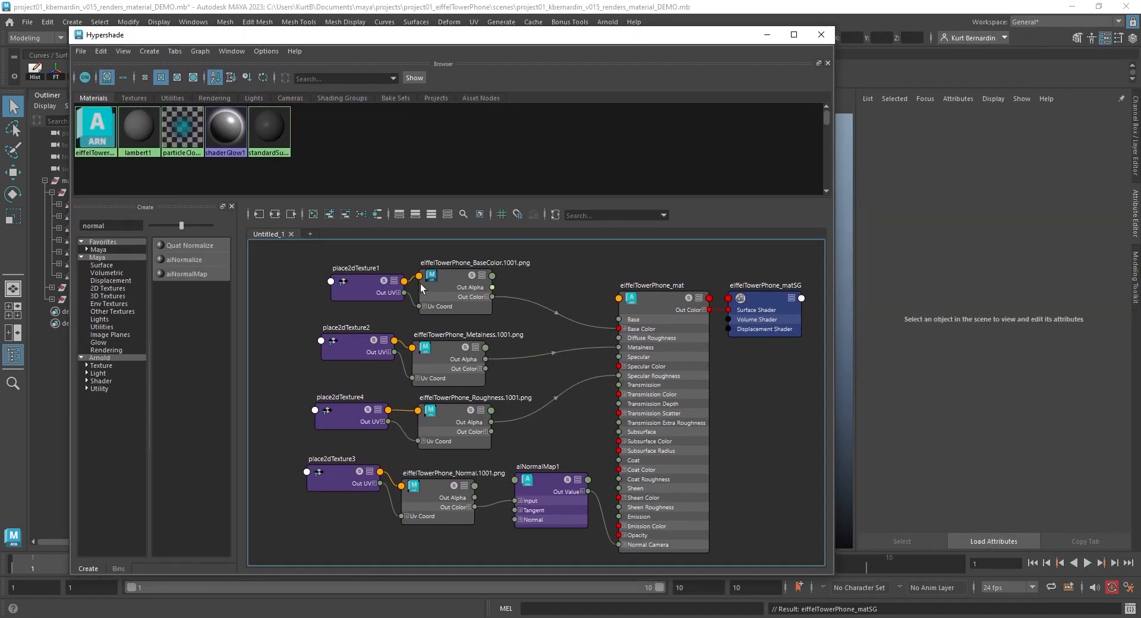
pyautogui.moveTo(451, 283); pyautogui.dragTo(453, 284)
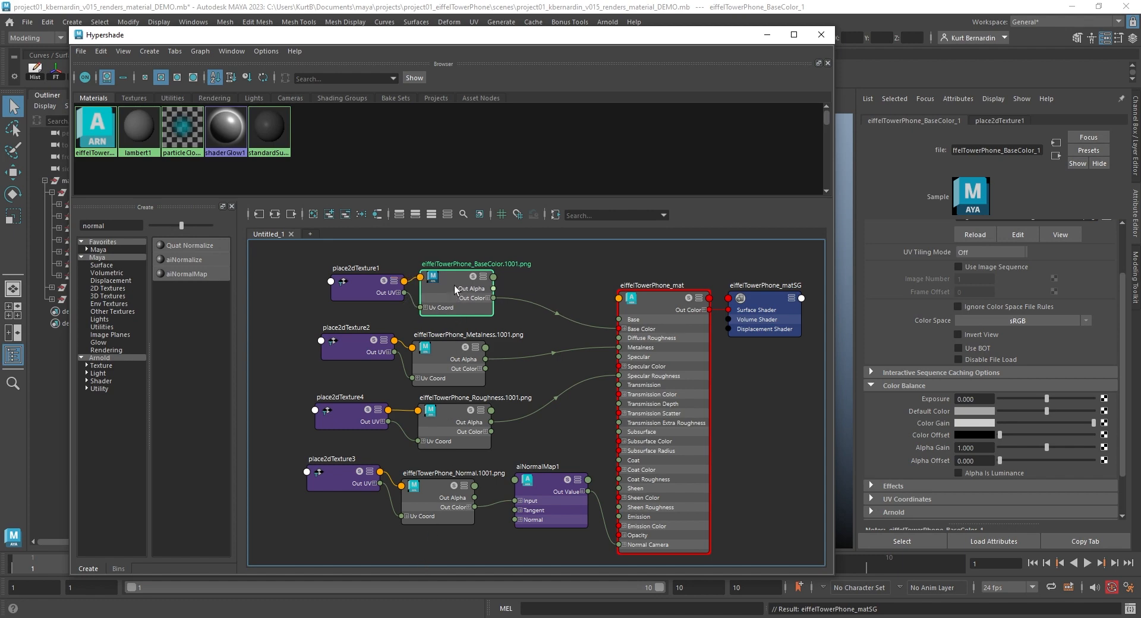
pyautogui.moveTo(454, 285); pyautogui.dragTo(455, 287)
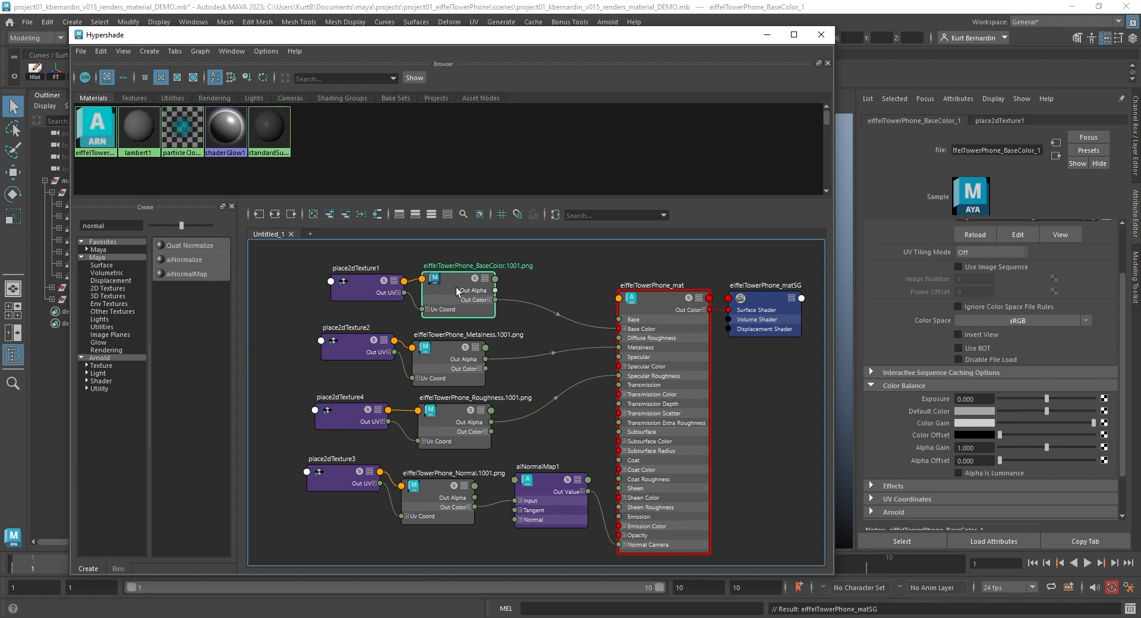
pyautogui.scroll(2, 944, 337)
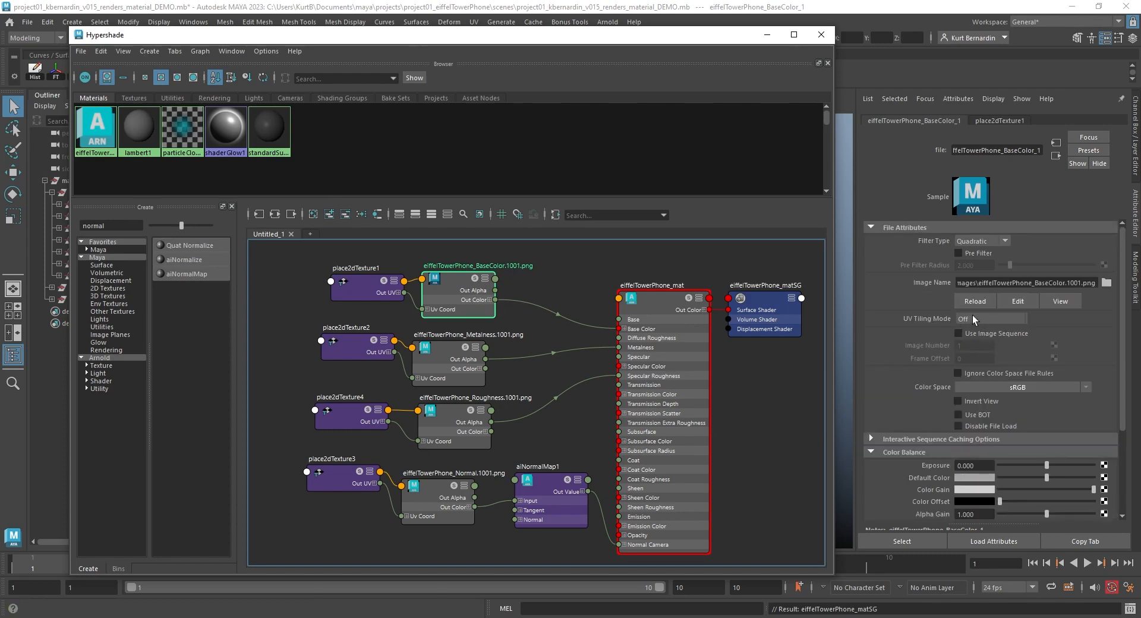
pyautogui.click(982, 318)
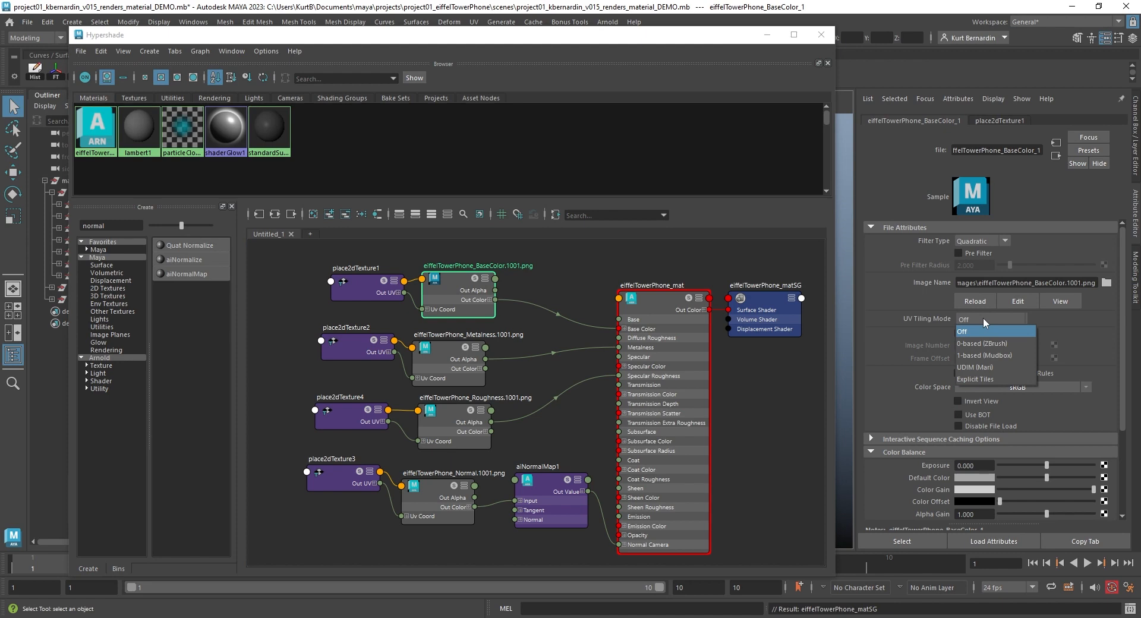
pyautogui.click(986, 367)
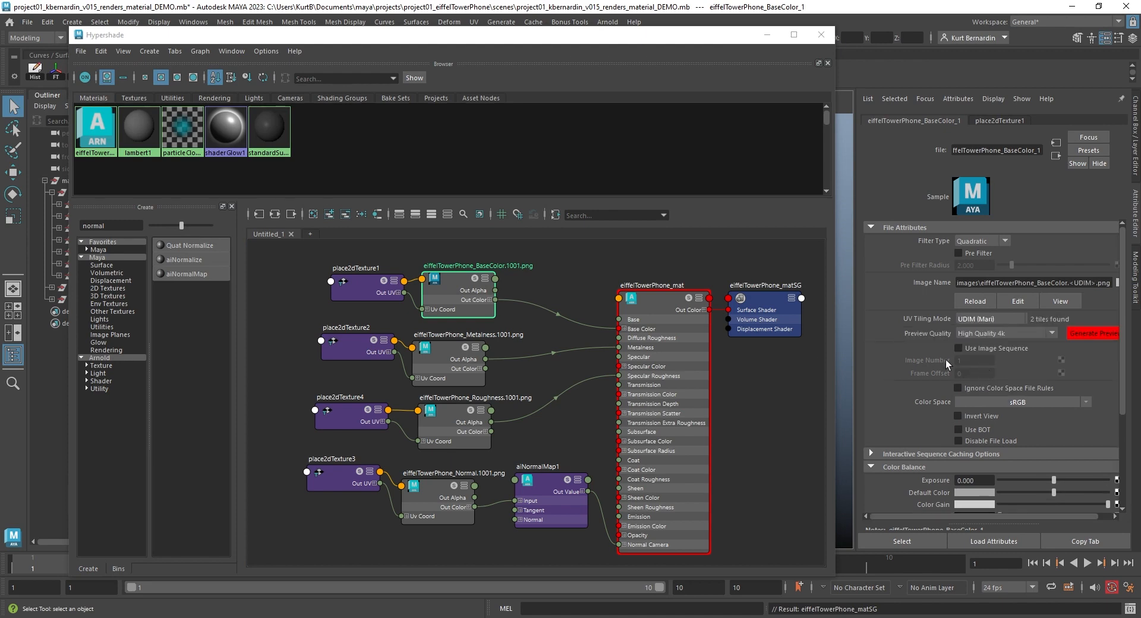
# - Set the Metalness texture's UV Tiling Mode to UDIM (Mari)
pyautogui.click(454, 355)
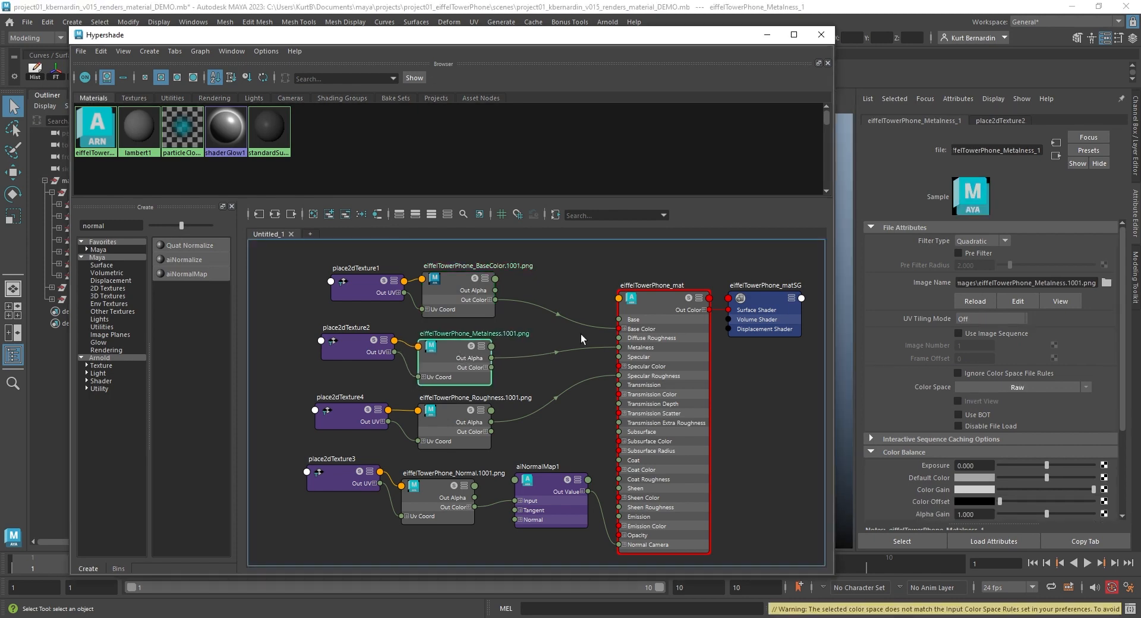
pyautogui.click(963, 320)
pyautogui.click(979, 367)
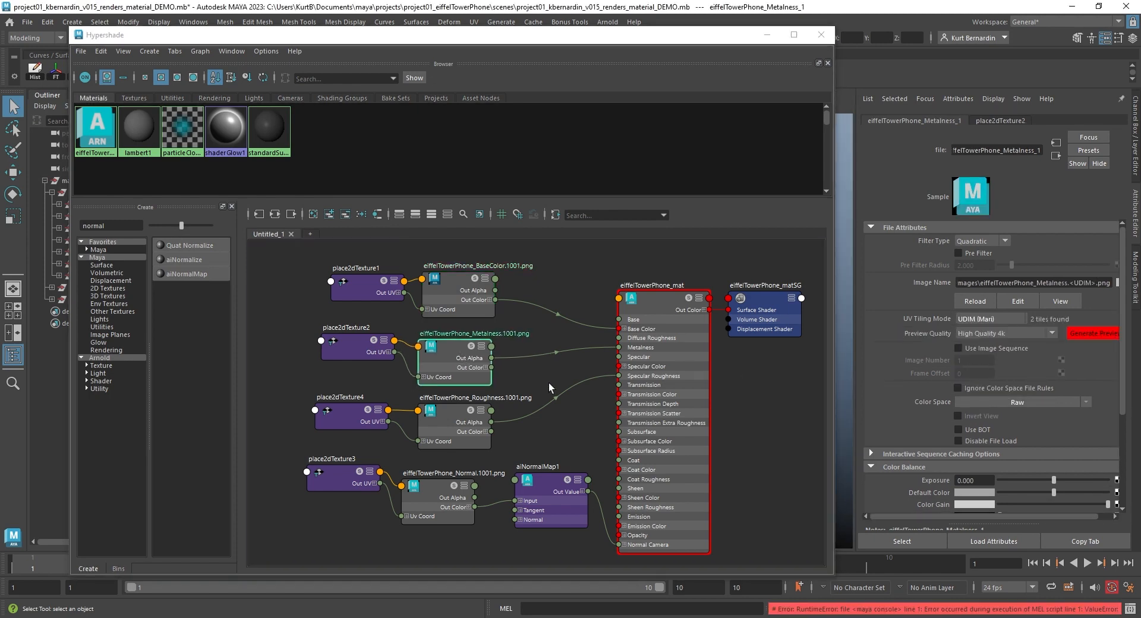
# - Set the Roughness texture's UV Tiling Mode to UDIM (Mari)
pyautogui.click(453, 420)
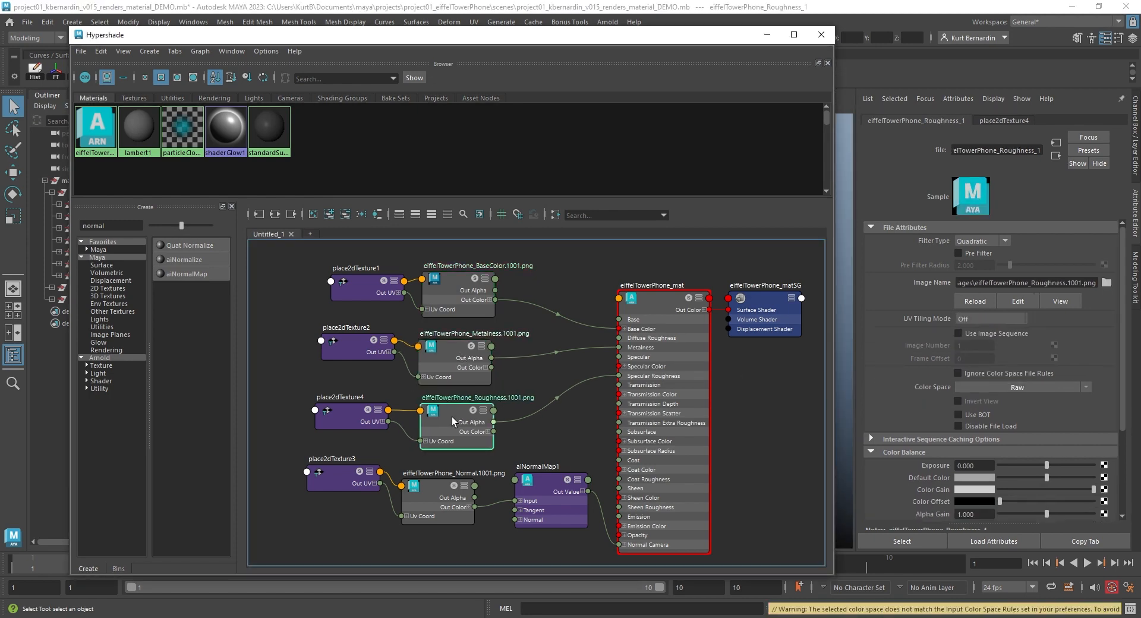
pyautogui.click(975, 321)
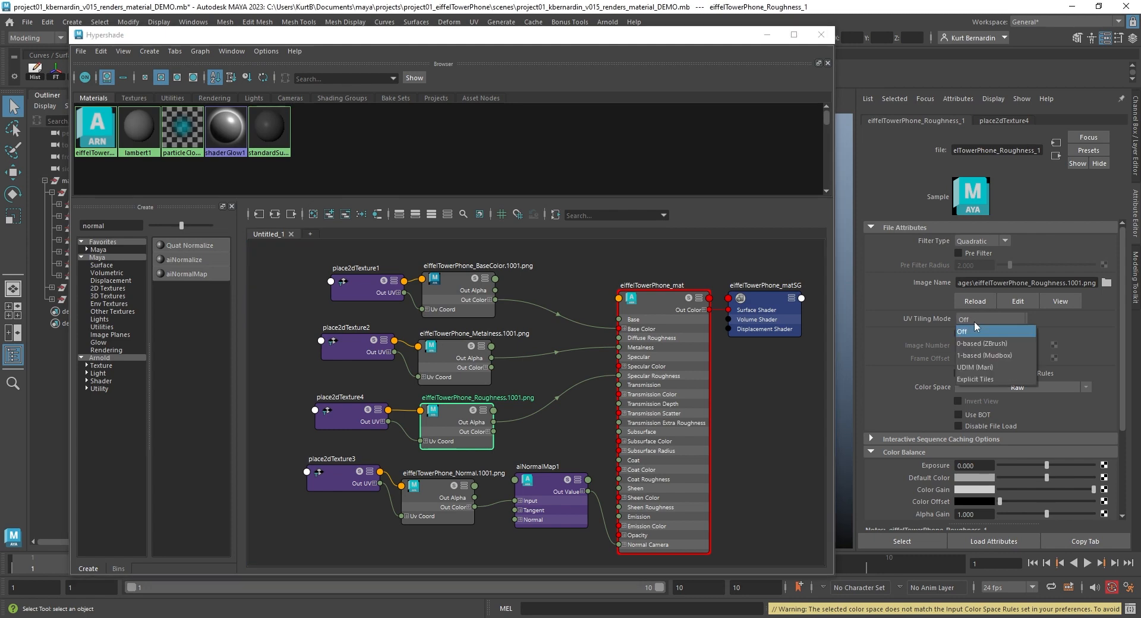
pyautogui.click(976, 368)
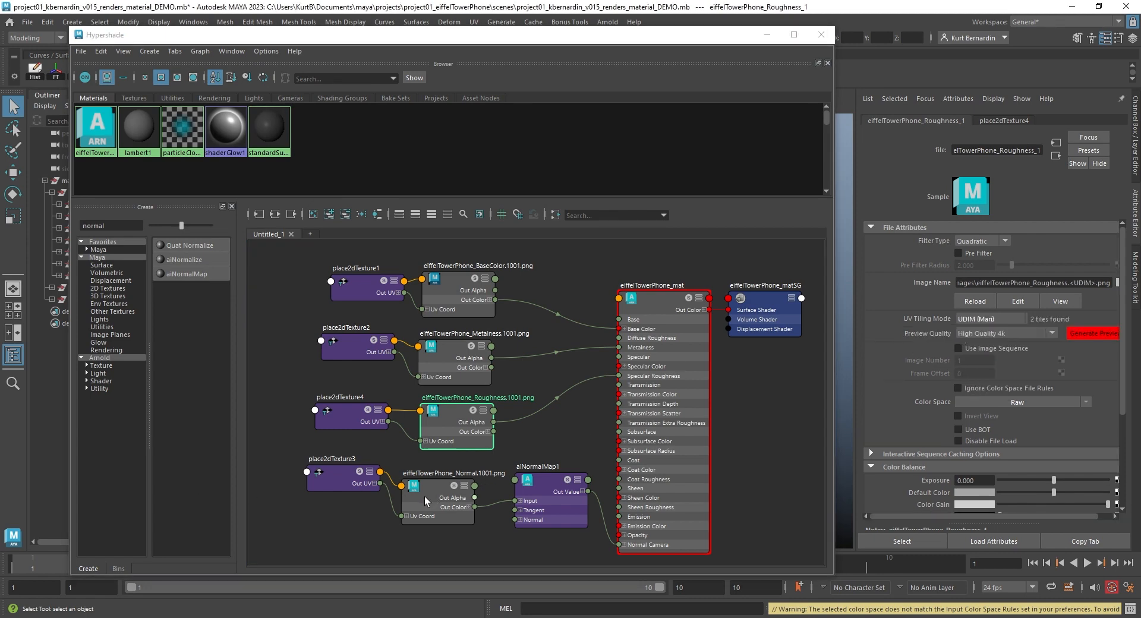
# - Set the Normal texture's UV Tiling Mode to UDIM (Mari)
pyautogui.moveTo(429, 494); pyautogui.dragTo(434, 494)
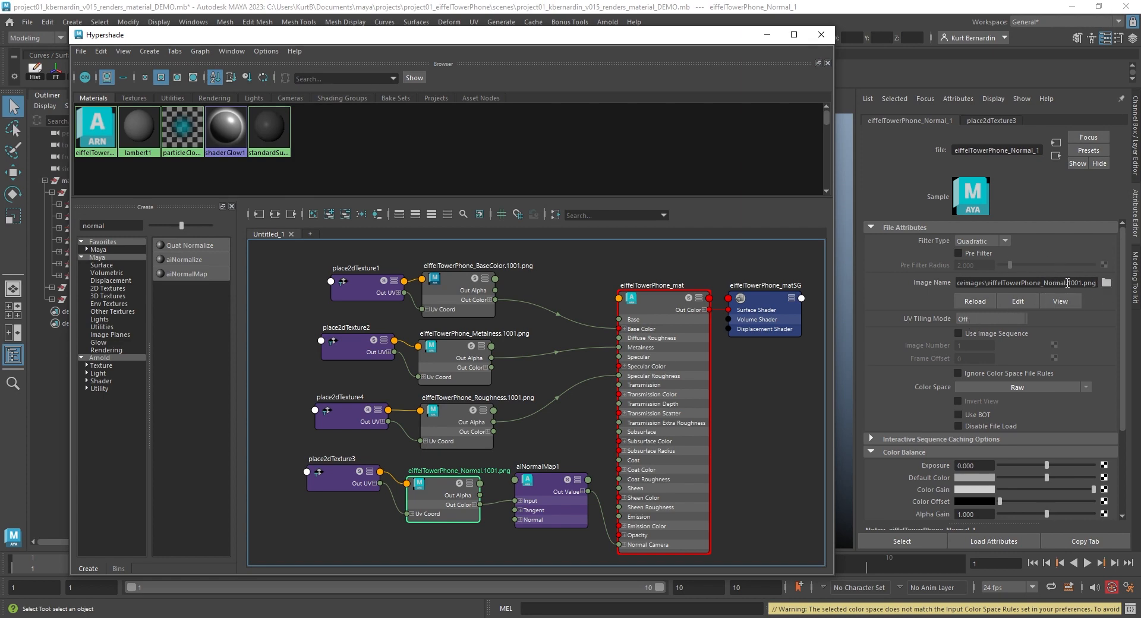
pyautogui.click(997, 319)
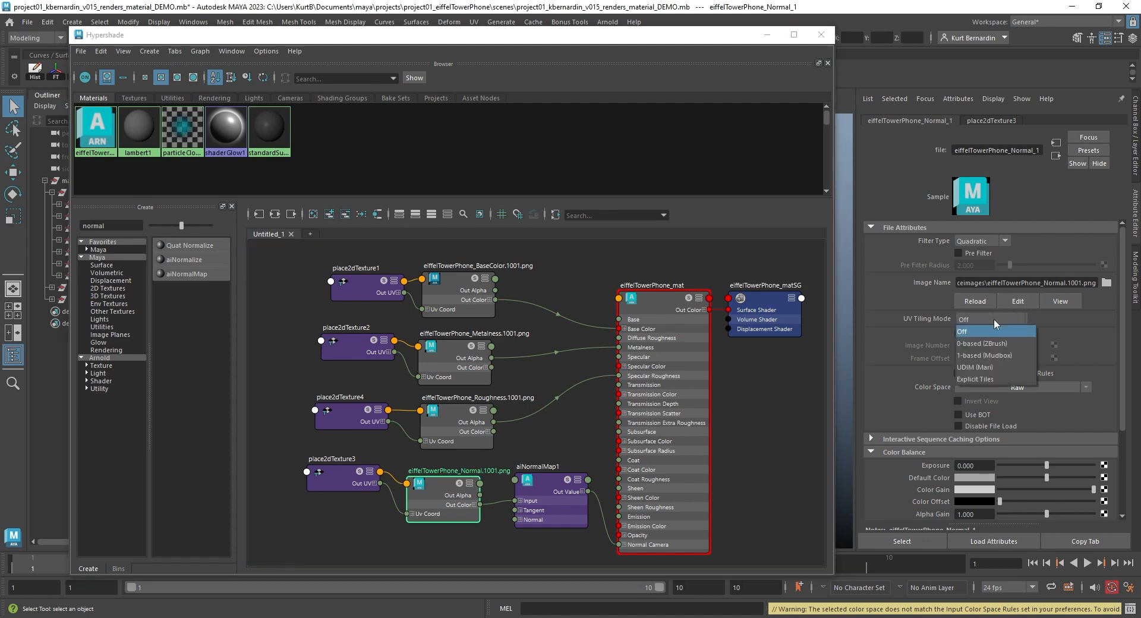
pyautogui.click(989, 368)
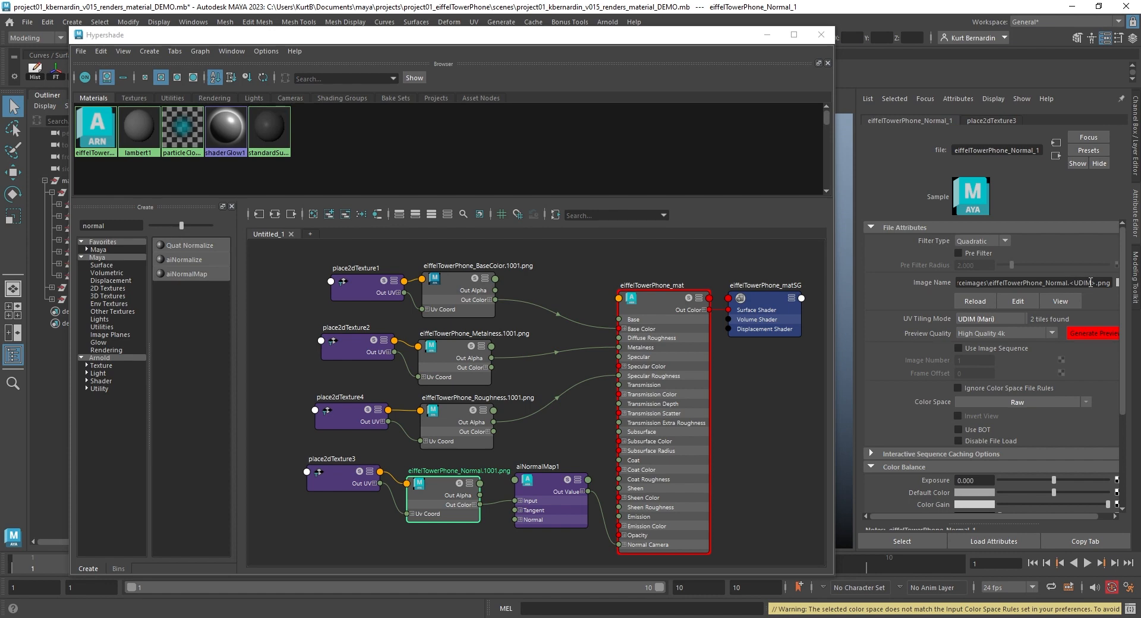
# - Generate the viewport preview for the BaseColor texture so the UDIM tiles display on the telephone
pyautogui.keyDown('alt'); pyautogui.moveTo(630, 185); pyautogui.dragTo(581, 187); pyautogui.keyUp('alt')
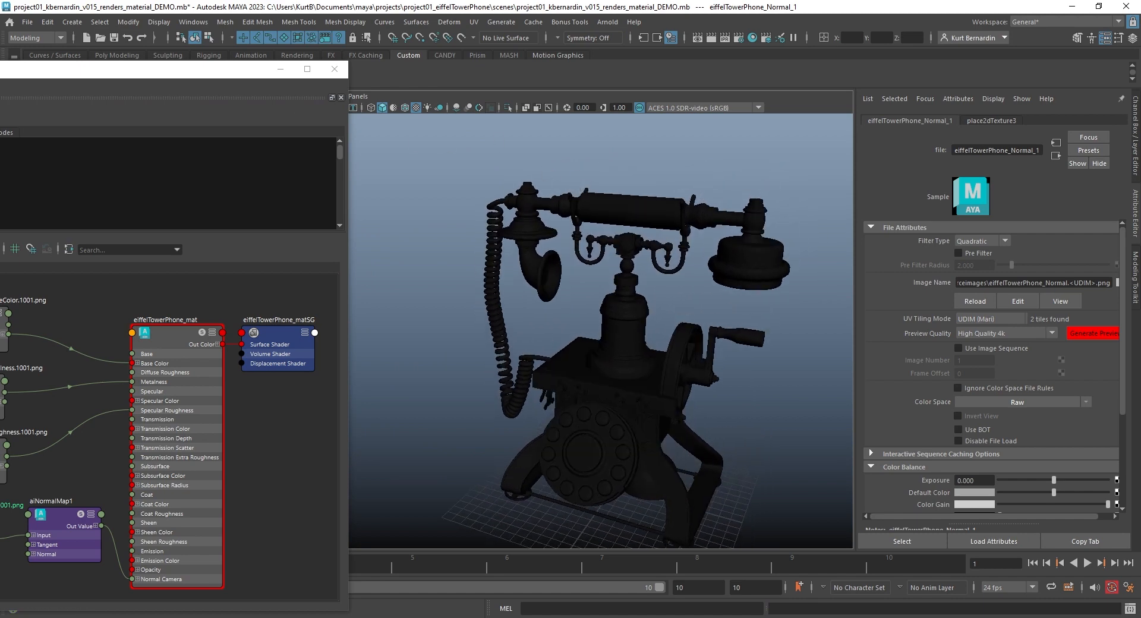
pyautogui.moveTo(169, 77); pyautogui.dragTo(233, 108)
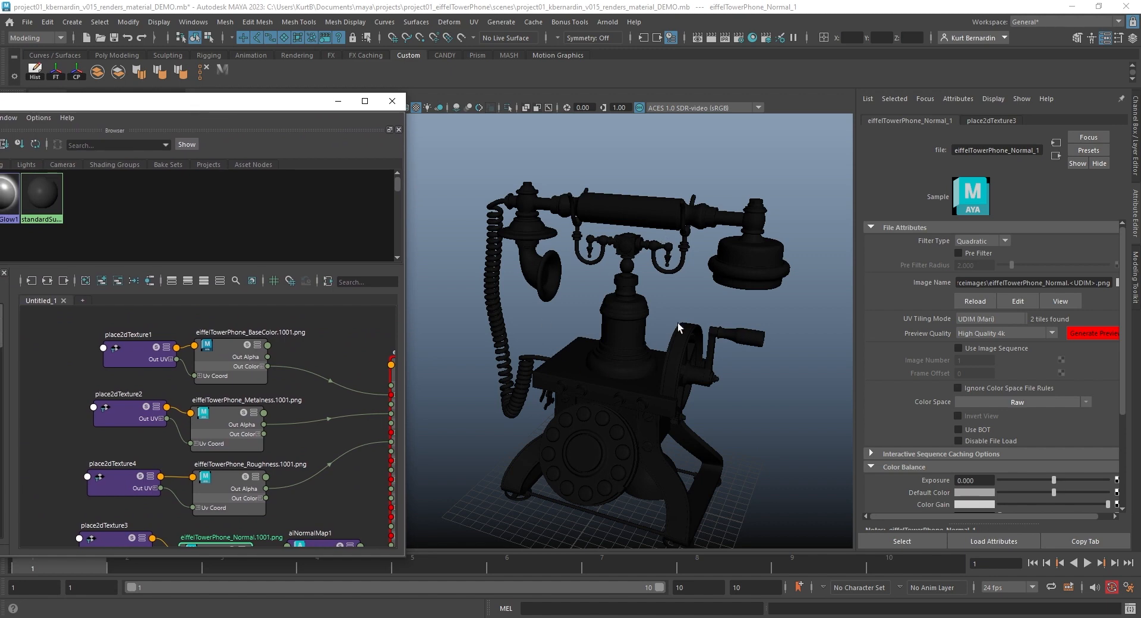
pyautogui.keyDown('alt'); pyautogui.moveTo(333, 360); pyautogui.dragTo(283, 346, button='middle'); pyautogui.keyUp('alt')
pyautogui.click(273, 341)
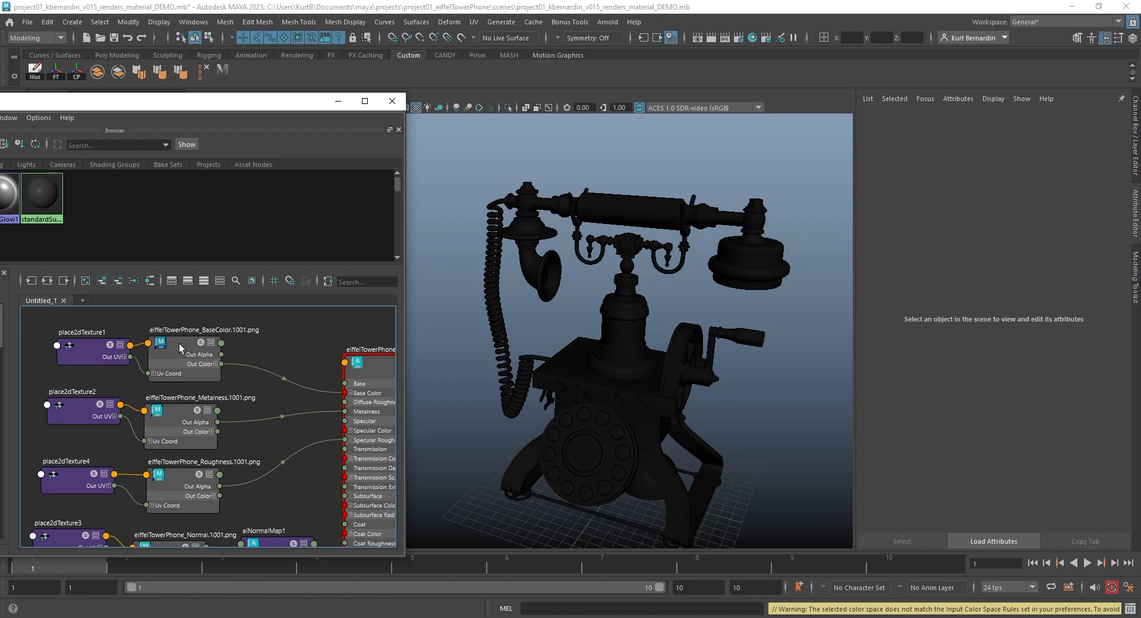
pyautogui.moveTo(182, 349); pyautogui.dragTo(185, 343)
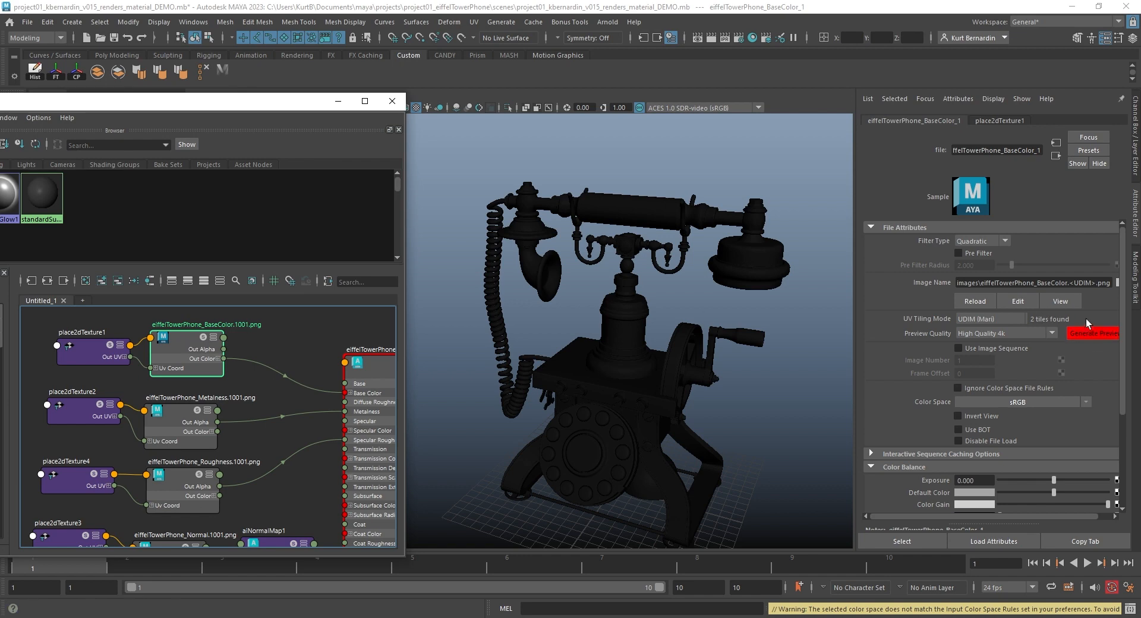
pyautogui.click(1096, 333)
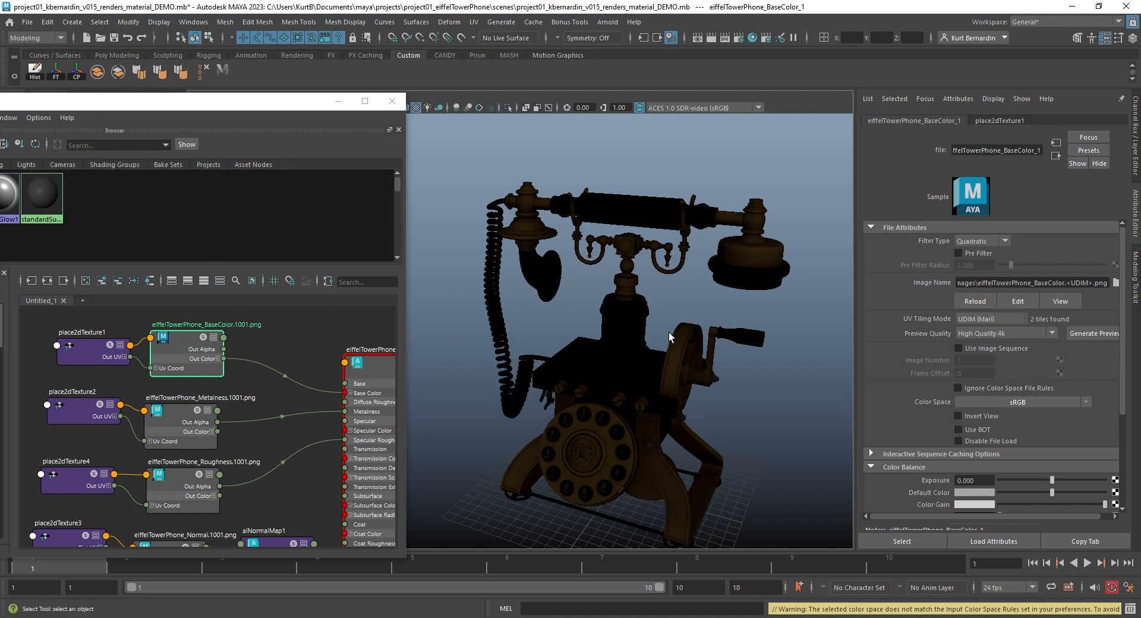
# - Inspect the textured telephone closely in the viewport
pyautogui.scroll(5, 623, 351)
pyautogui.keyDown('alt'); pyautogui.moveTo(693, 389); pyautogui.dragTo(545, 216, button='middle'); pyautogui.keyUp('alt')
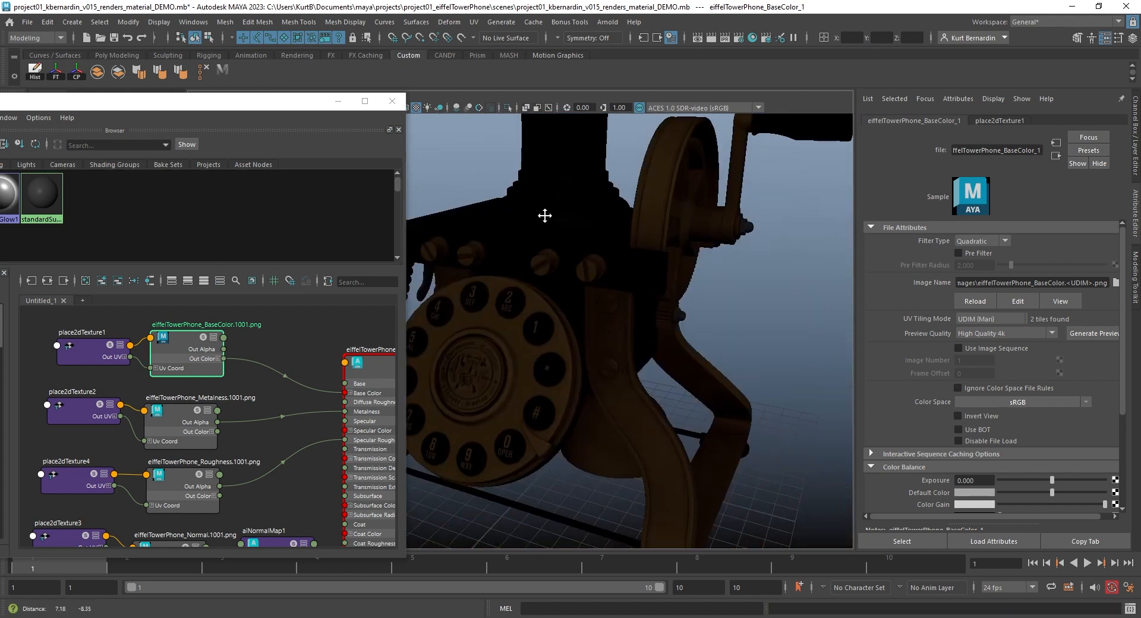
pyautogui.keyDown('alt'); pyautogui.moveTo(545, 216); pyautogui.dragTo(568, 283); pyautogui.keyUp('alt')
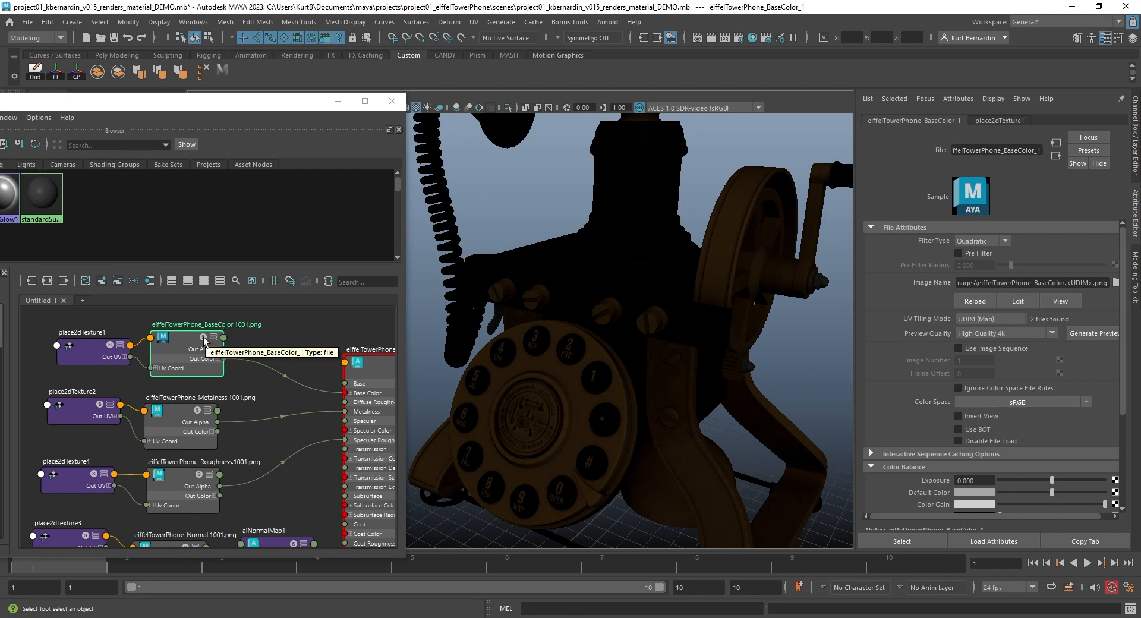
pyautogui.click(204, 339)
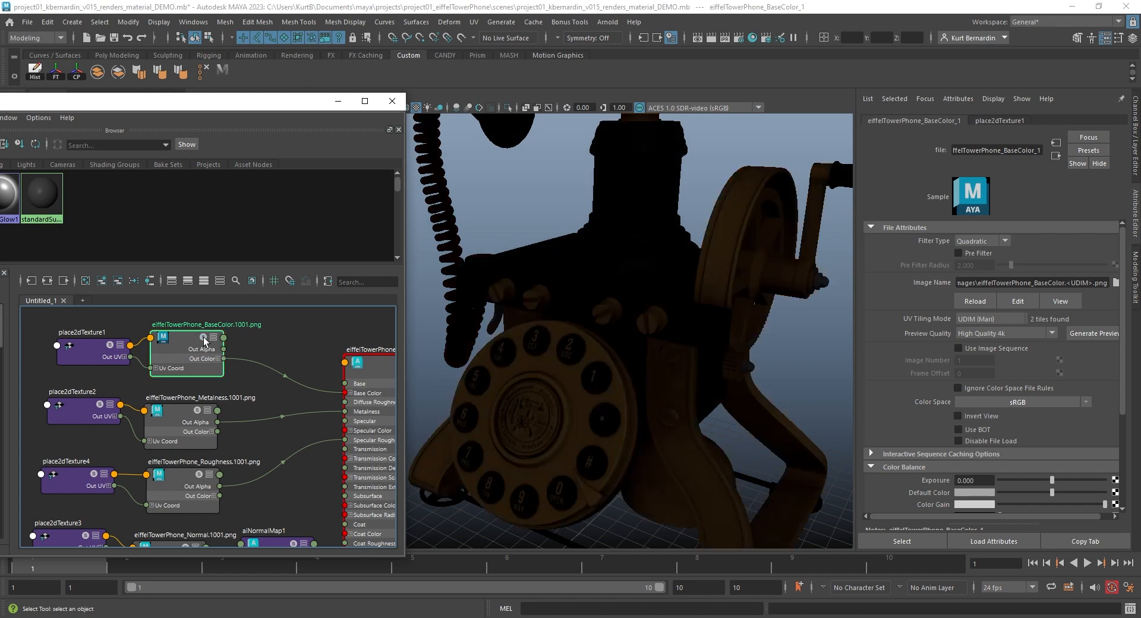
pyautogui.scroll(-4, 597, 243)
pyautogui.keyDown('alt'); pyautogui.moveTo(592, 240); pyautogui.dragTo(489, 326); pyautogui.keyUp('alt')
pyautogui.keyDown('alt'); pyautogui.moveTo(490, 325); pyautogui.dragTo(637, 245, button='middle'); pyautogui.keyUp('alt')
pyautogui.keyDown('alt'); pyautogui.moveTo(636, 245); pyautogui.dragTo(357, 236); pyautogui.keyUp('alt')
pyautogui.keyDown('alt'); pyautogui.moveTo(471, 231); pyautogui.dragTo(523, 285, button='middle'); pyautogui.keyUp('alt')
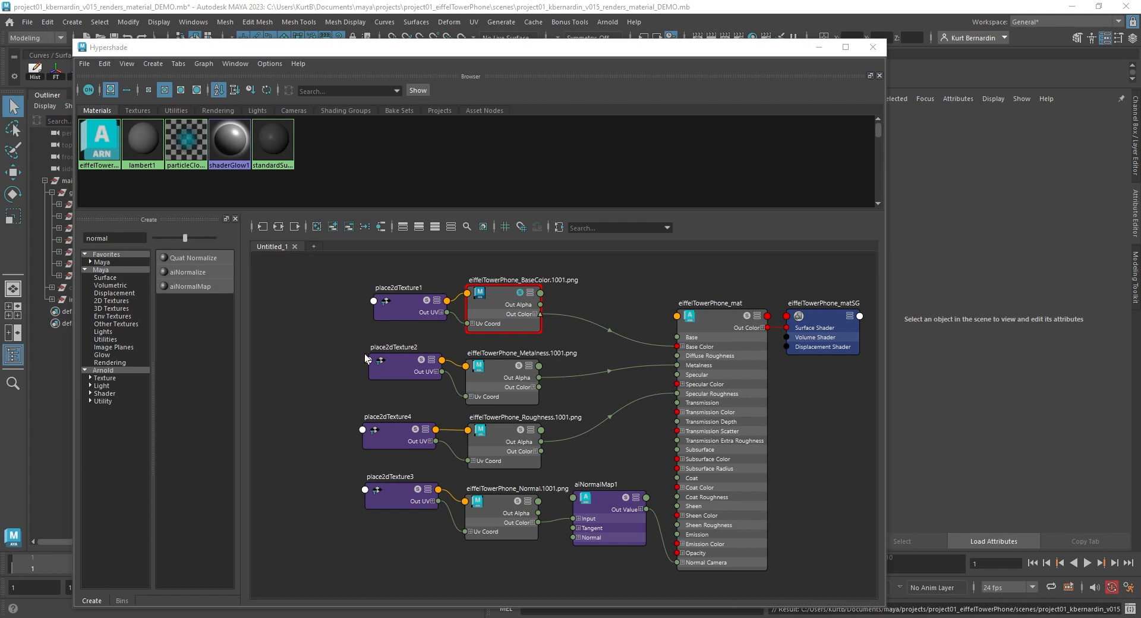
# - Delete the separate place2dTexture nodes feeding the Metalness, Roughness and Normal textures
pyautogui.click(383, 310)
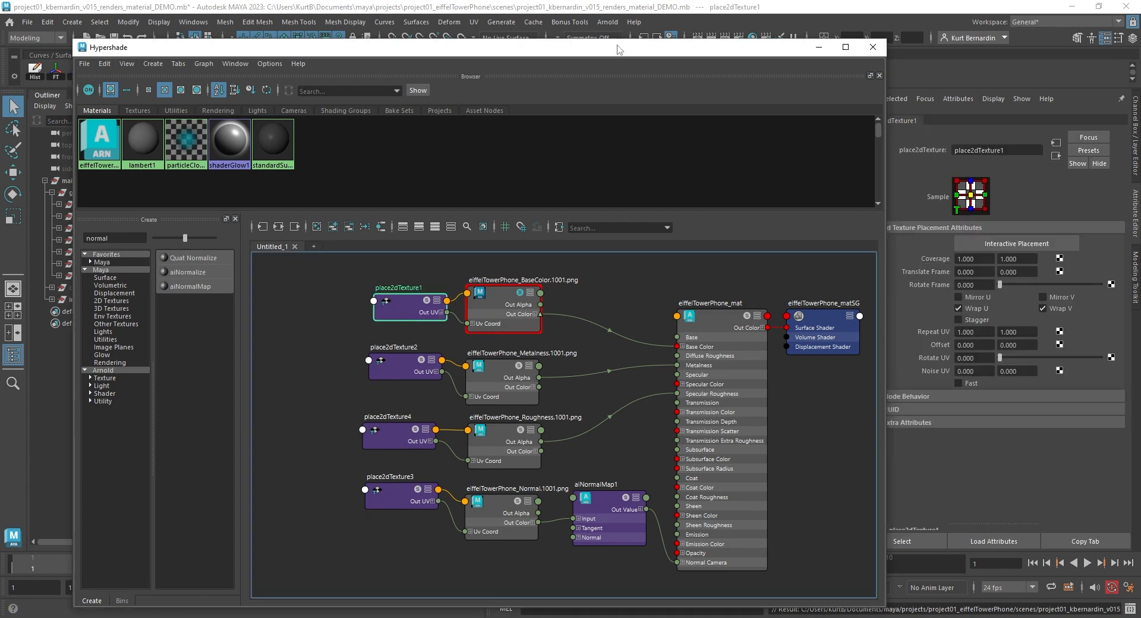
pyautogui.moveTo(618, 50); pyautogui.dragTo(605, 46)
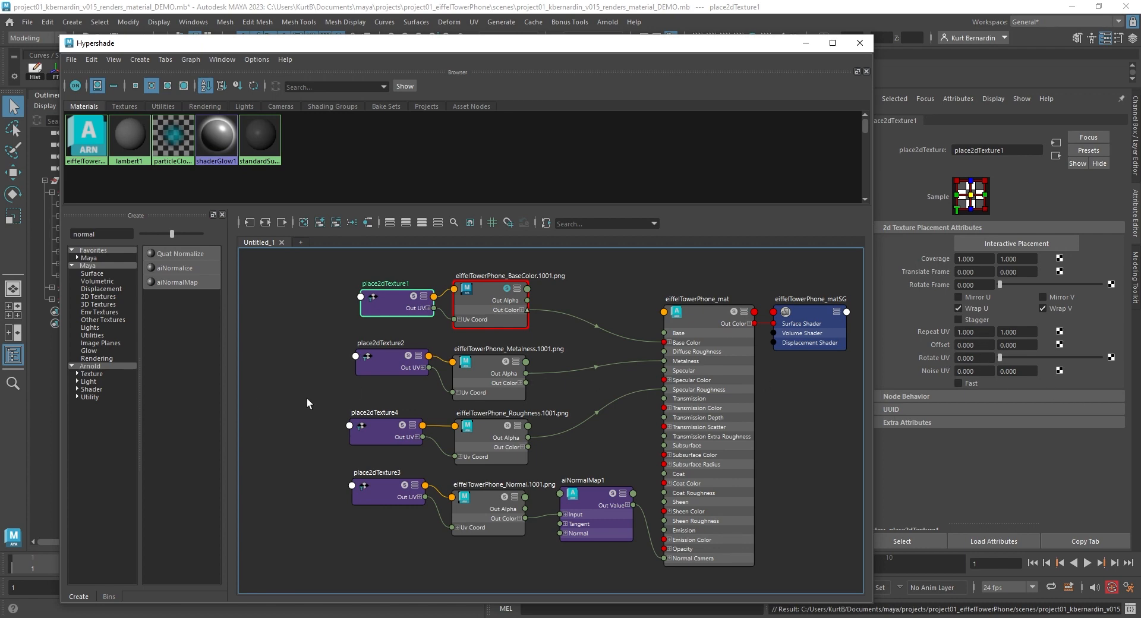
pyautogui.keyDown('alt'); pyautogui.moveTo(304, 396); pyautogui.dragTo(330, 388, button='middle'); pyautogui.keyUp('alt')
pyautogui.click(330, 386)
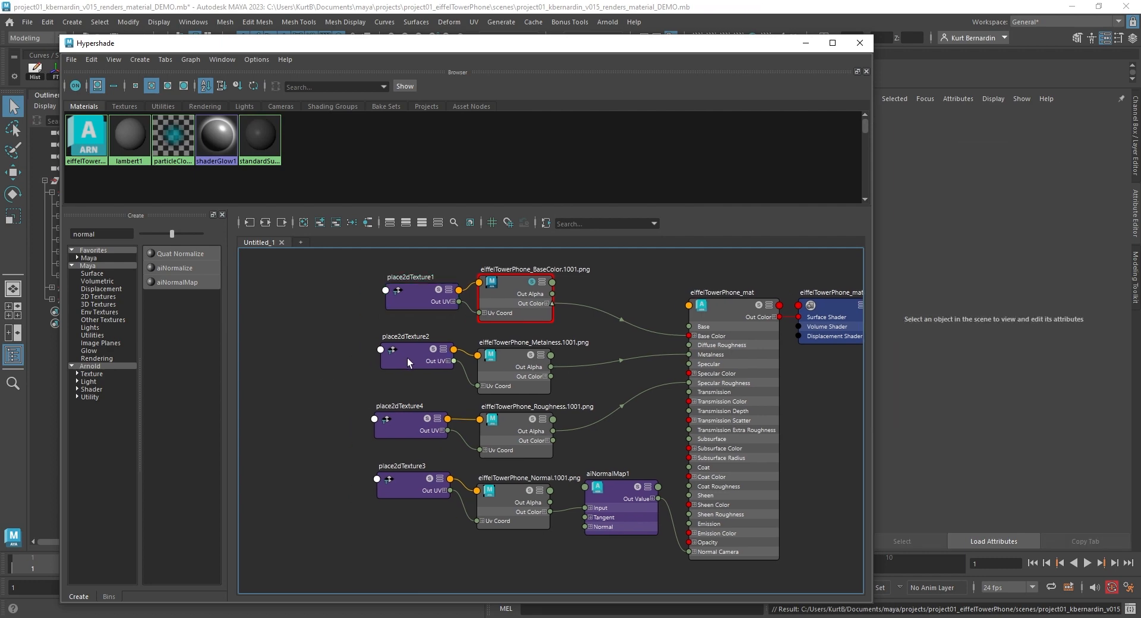
pyautogui.click(408, 358)
pyautogui.press('Delete')
pyautogui.click(408, 428)
pyautogui.press('Delete')
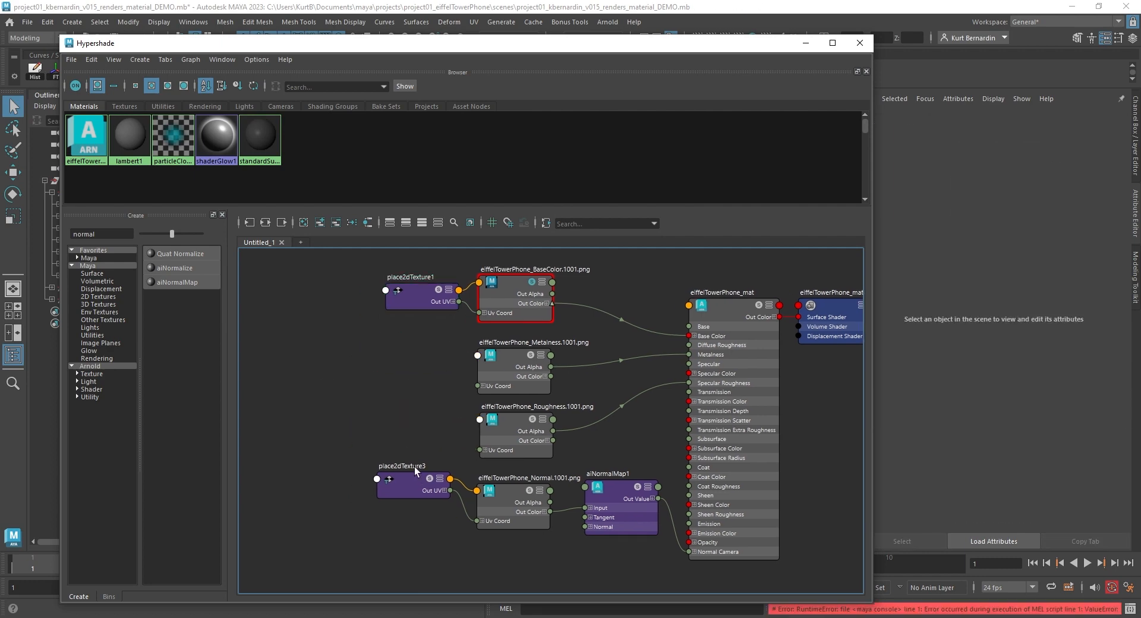
pyautogui.click(412, 479)
pyautogui.press('Delete')
# - Connect place2dTexture1's UV output to the Metalness texture's UV coordinates
pyautogui.moveTo(422, 283); pyautogui.dragTo(347, 285)
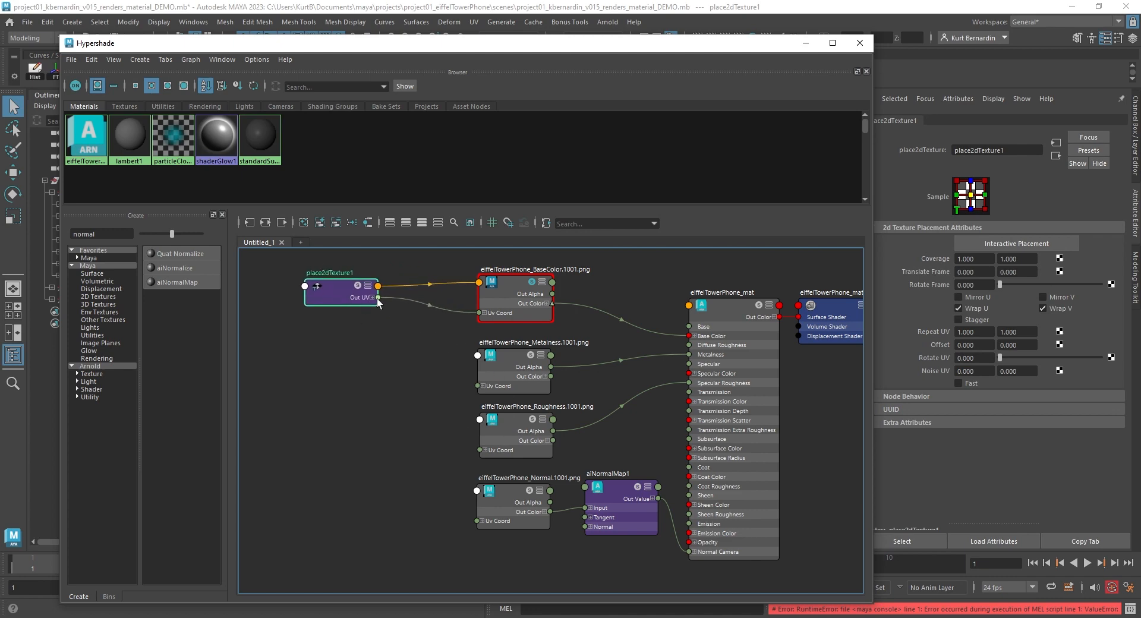
pyautogui.moveTo(378, 298); pyautogui.dragTo(486, 387)
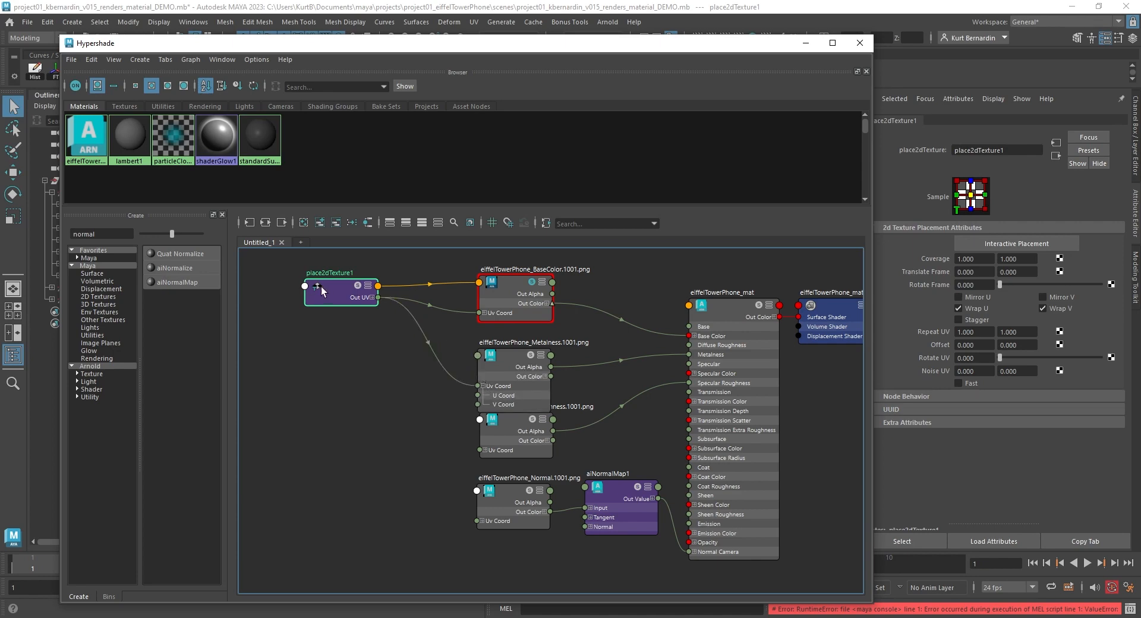
pyautogui.moveTo(321, 286); pyautogui.dragTo(293, 289)
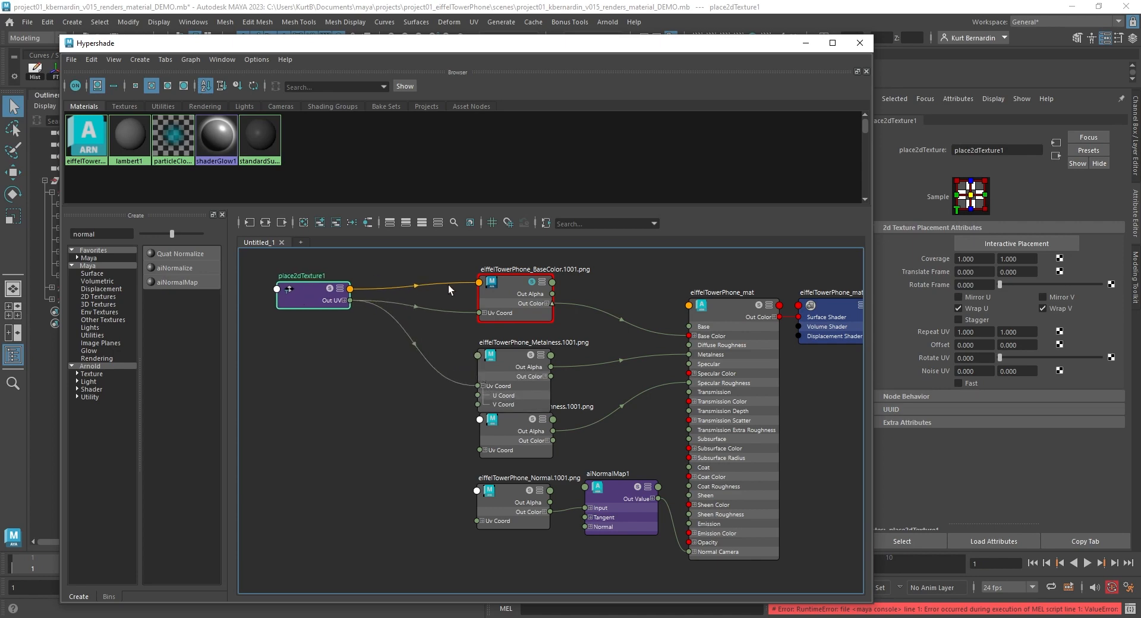
# - Expand the BaseColor texture and place2dTexture1 nodes to examine their attribute connections
pyautogui.click(540, 284)
pyautogui.click(541, 284)
pyautogui.click(541, 283)
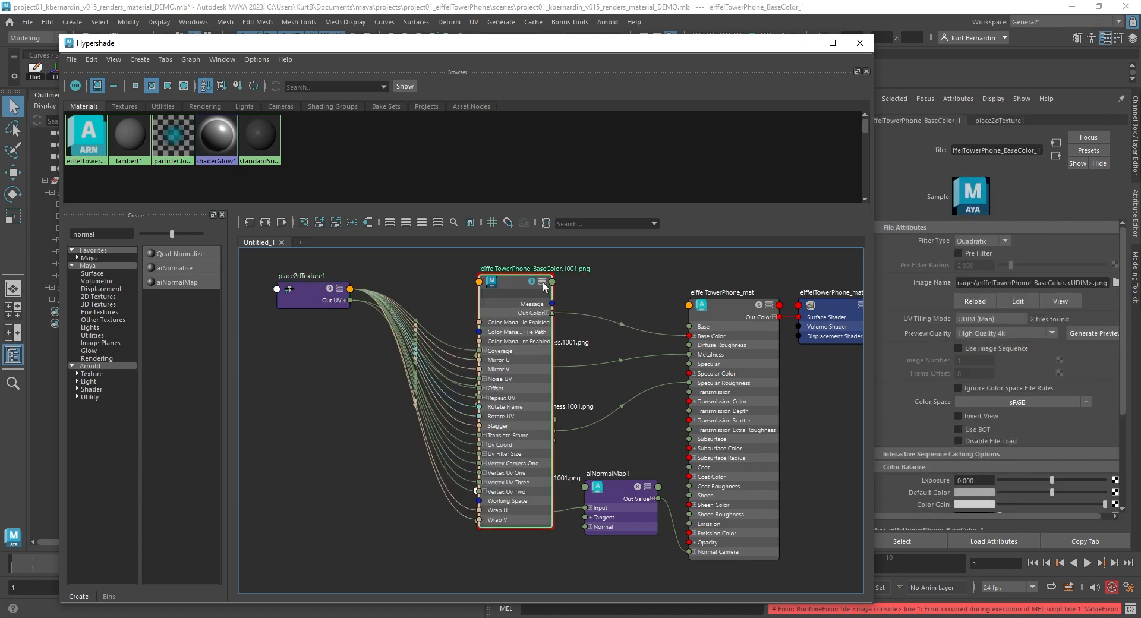
pyautogui.click(340, 288)
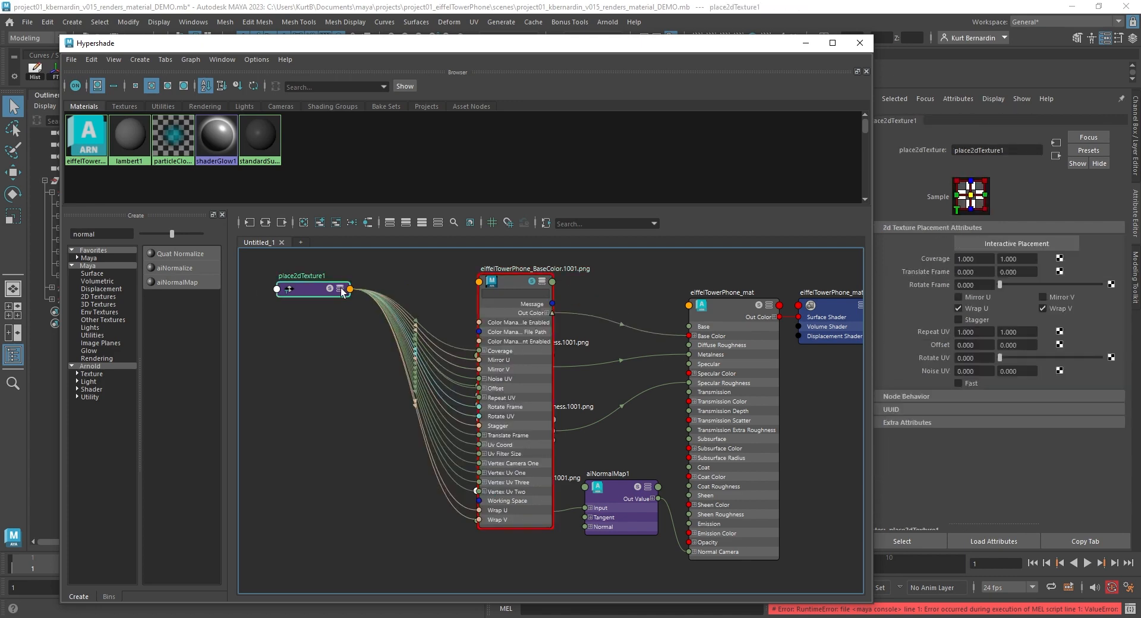
pyautogui.click(340, 288)
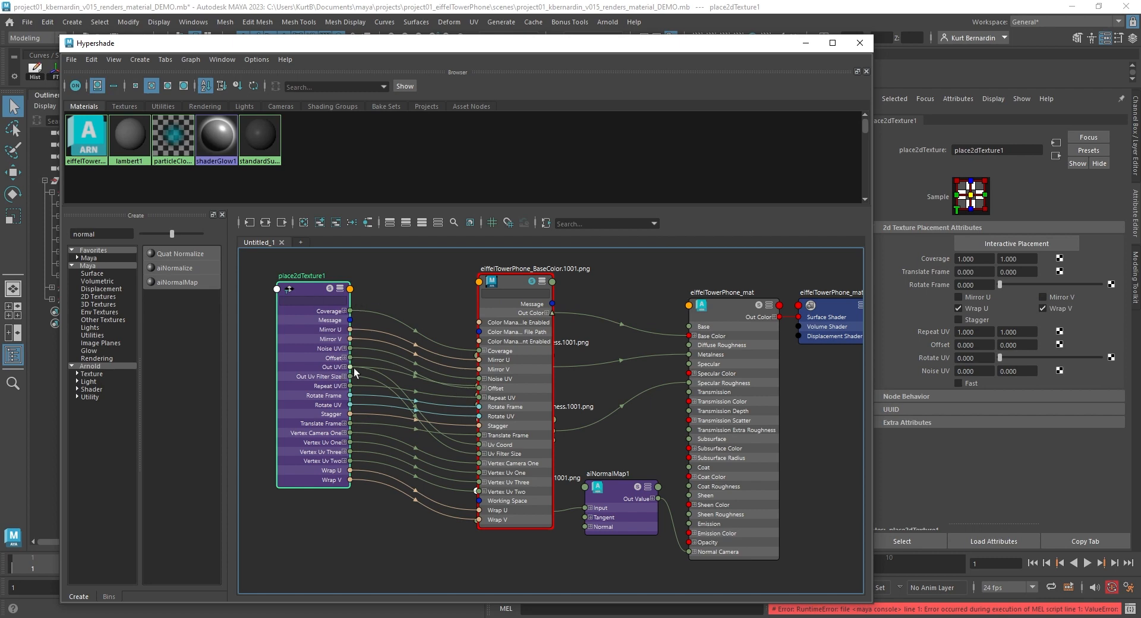
pyautogui.click(340, 289)
pyautogui.click(541, 282)
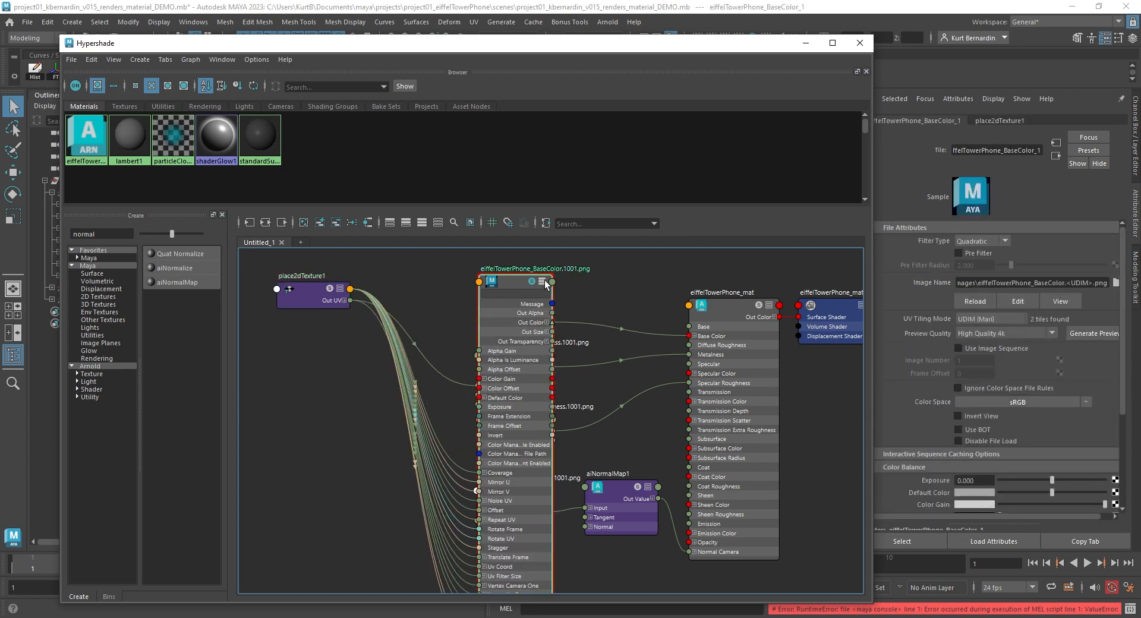
pyautogui.moveTo(408, 373); pyautogui.dragTo(407, 377)
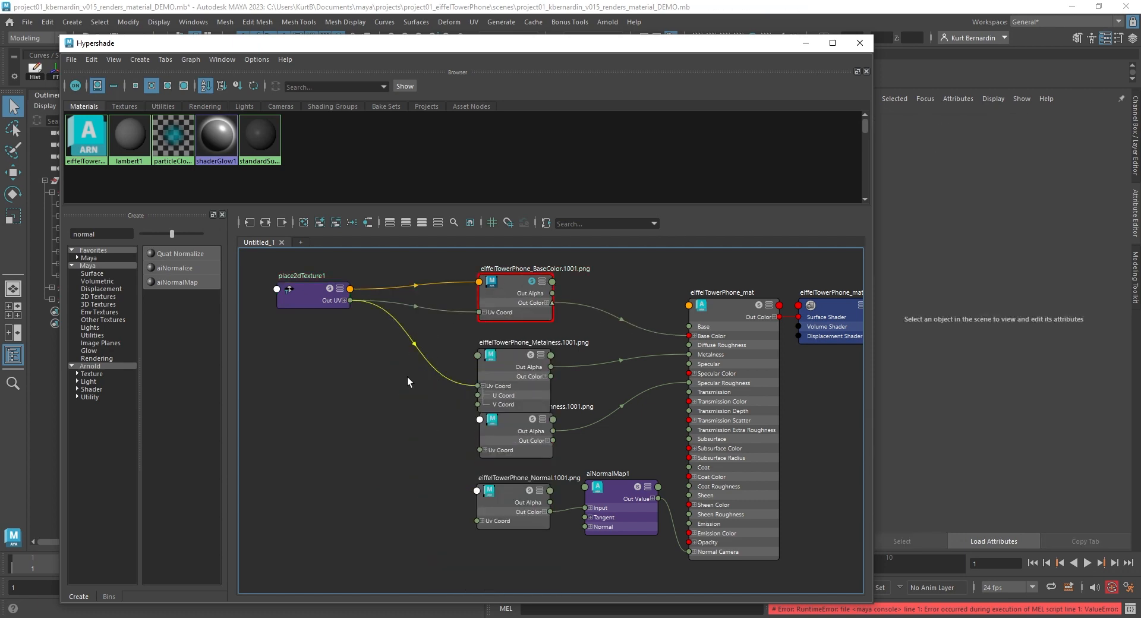
# - Connect place2dTexture1 to the Metalness, Roughness and Normal texture nodes with full placement connections
pyautogui.moveTo(505, 361); pyautogui.dragTo(505, 345)
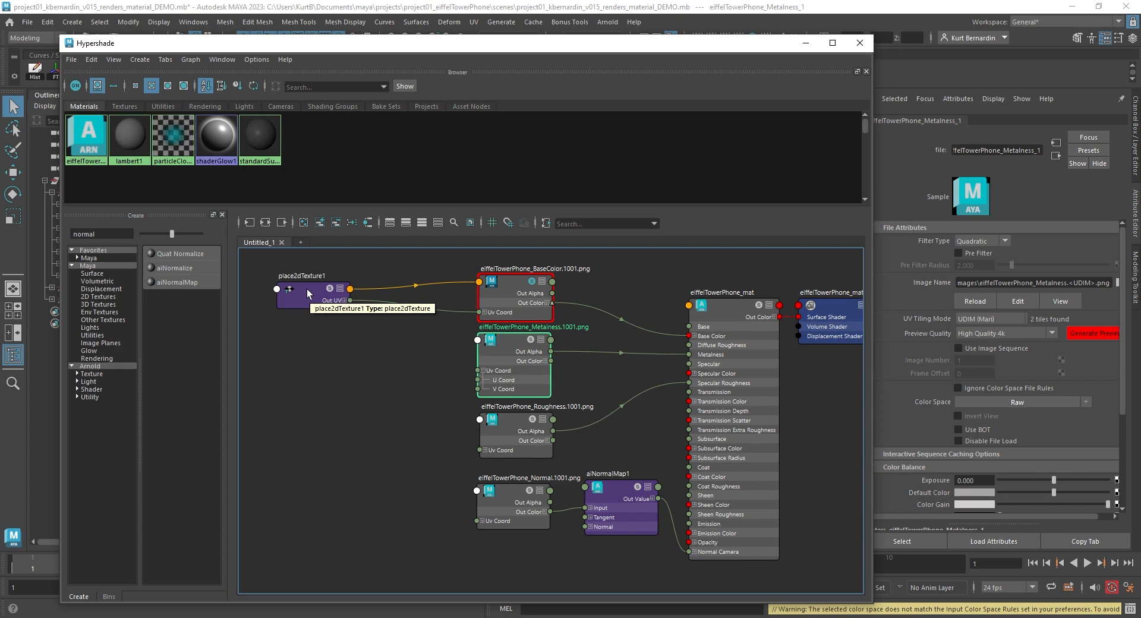
pyautogui.click(478, 341)
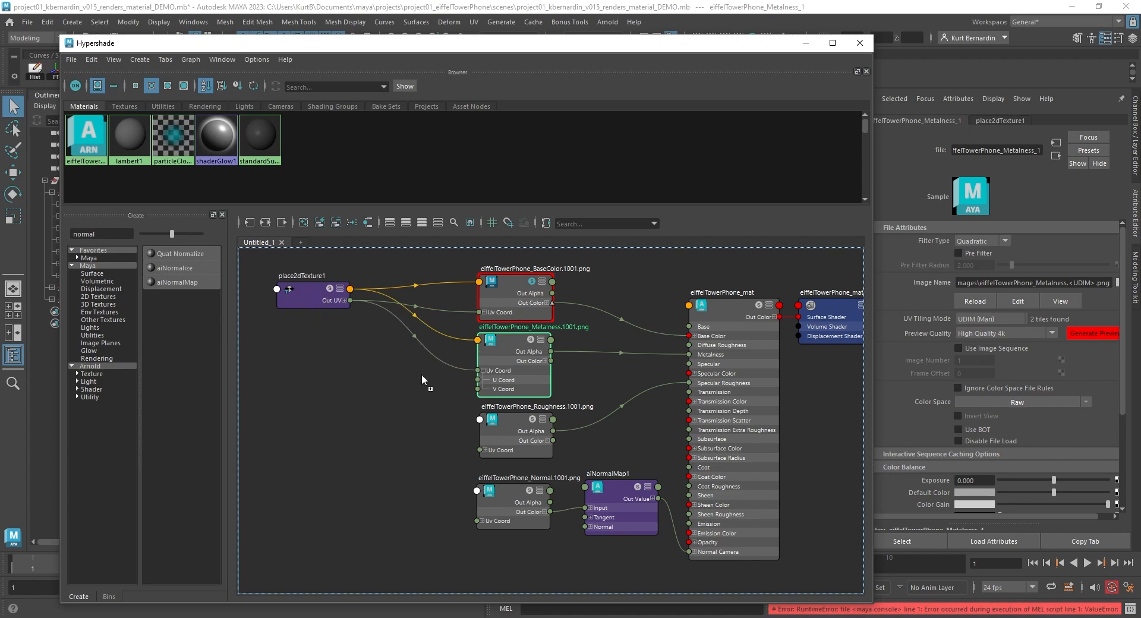
pyautogui.click(480, 419)
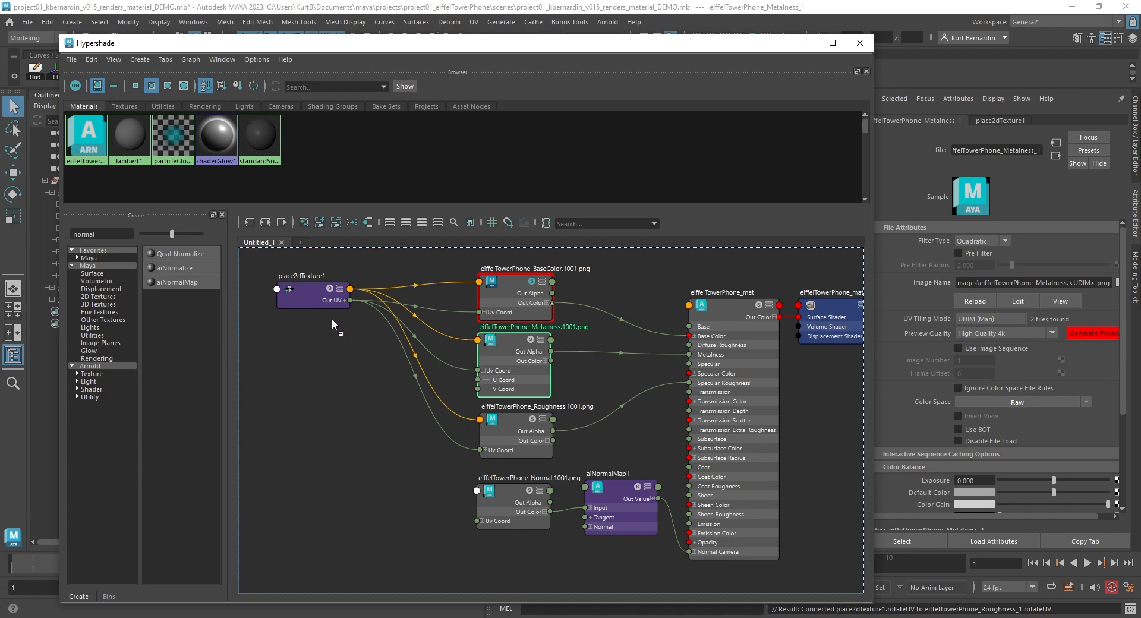
pyautogui.click(479, 491)
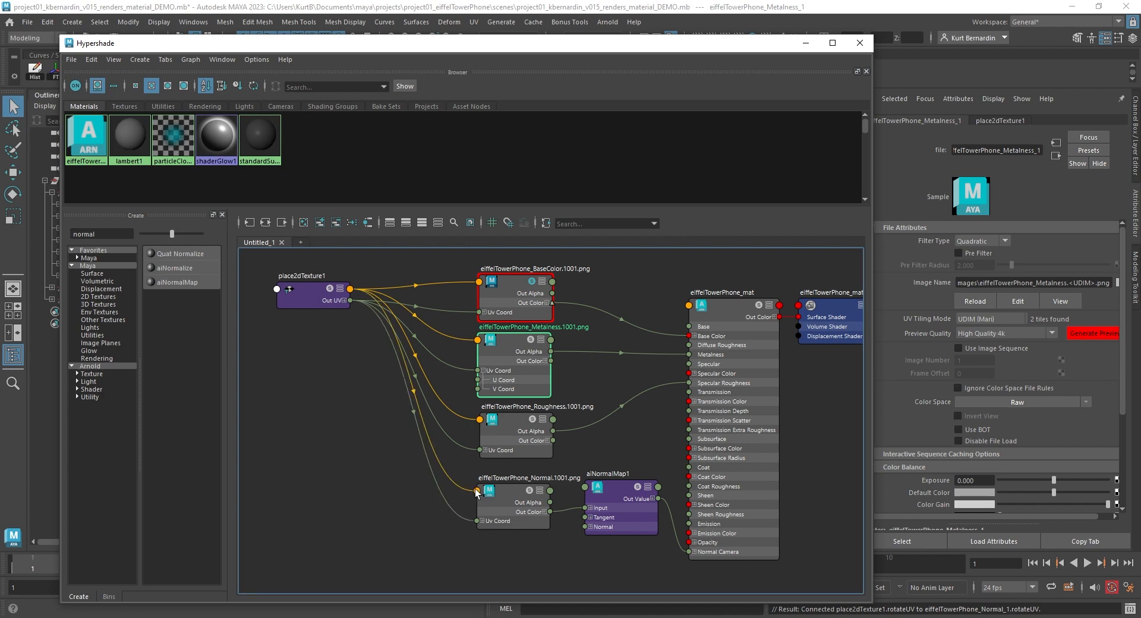
# - Expand place2dTexture1 to review its connections to all four textures
pyautogui.moveTo(344, 291); pyautogui.dragTo(279, 282)
pyautogui.click(333, 326)
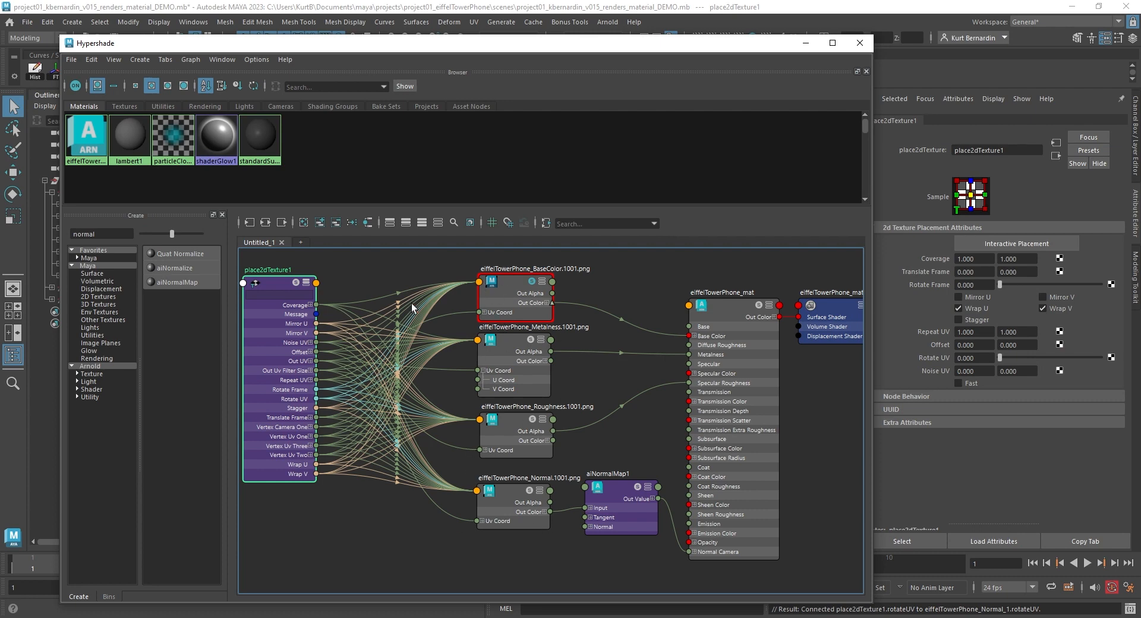
pyautogui.moveTo(265, 286); pyautogui.dragTo(289, 296)
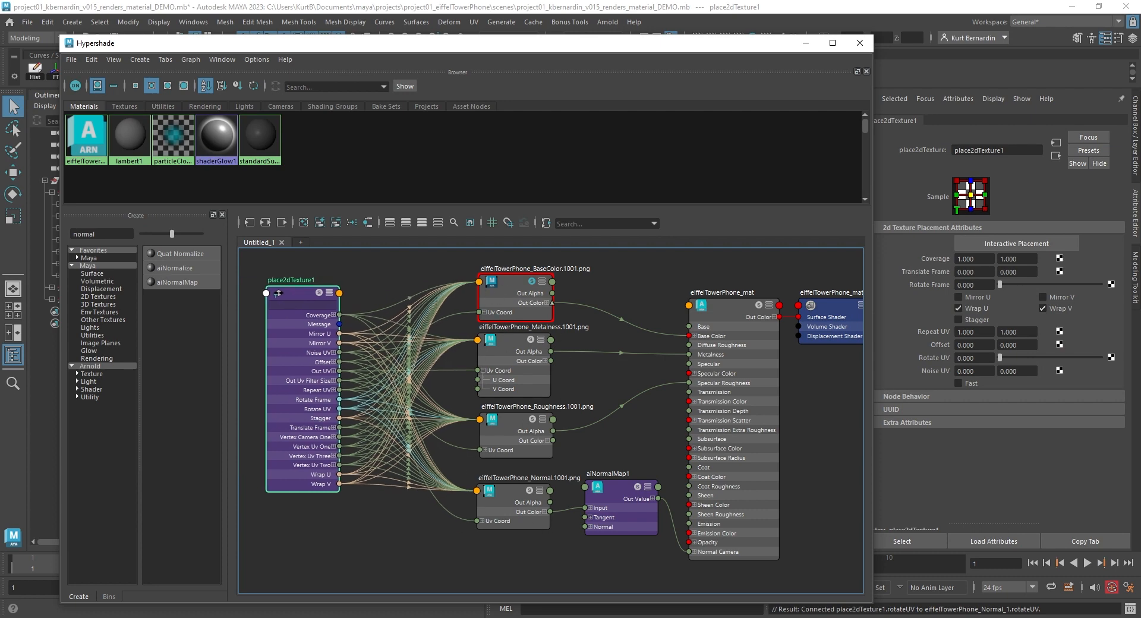